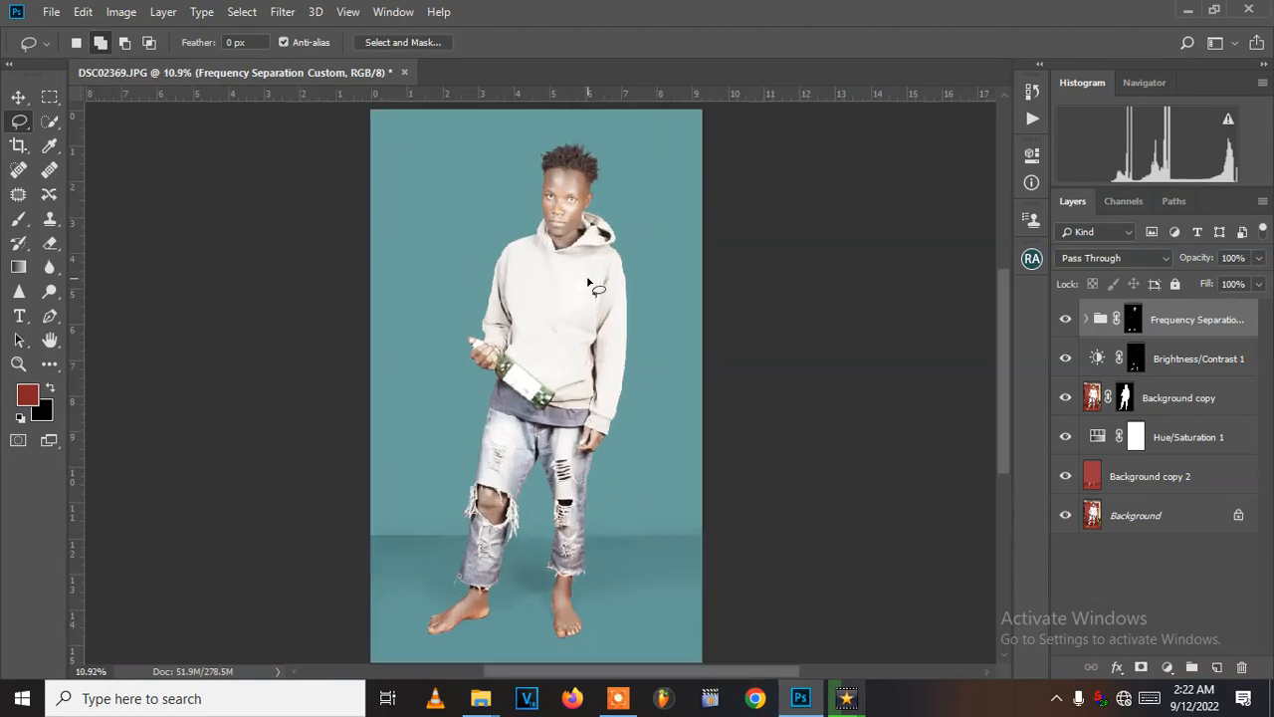
# - Place a horizontal guide along the line where the teal wall meets the floor
pyautogui.click(20, 97)
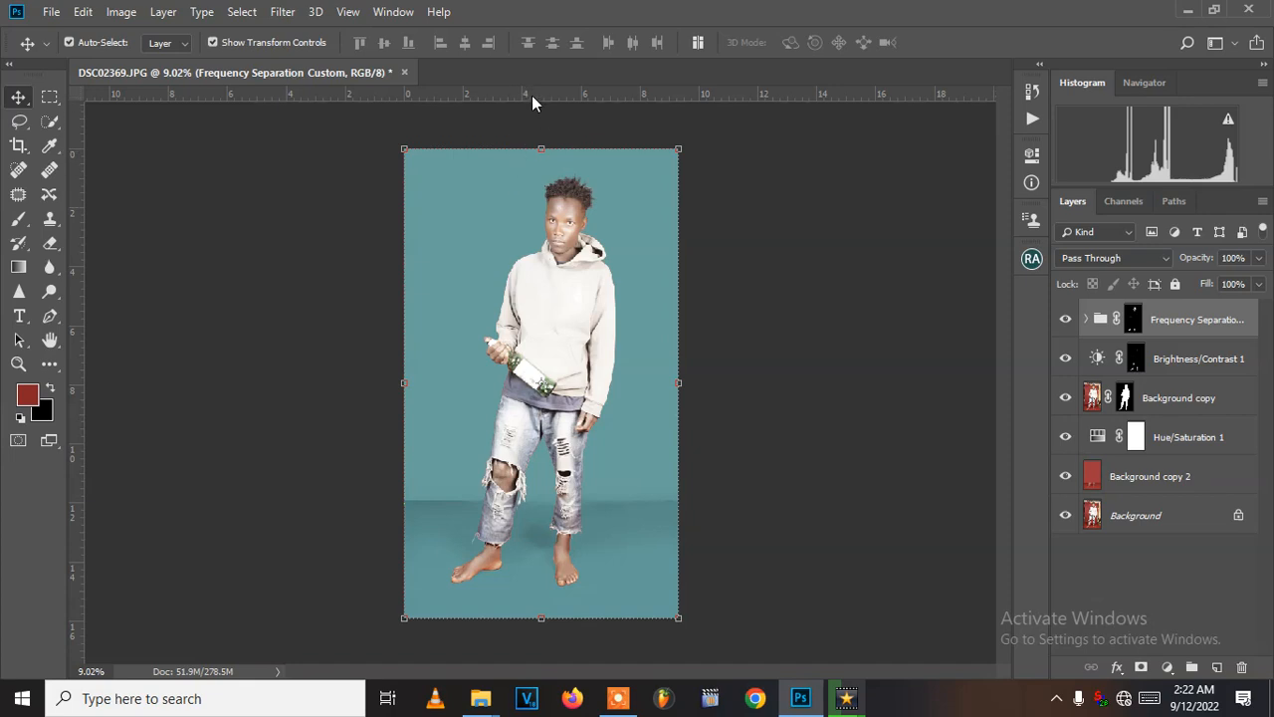
pyautogui.moveTo(536, 92); pyautogui.dragTo(576, 502)
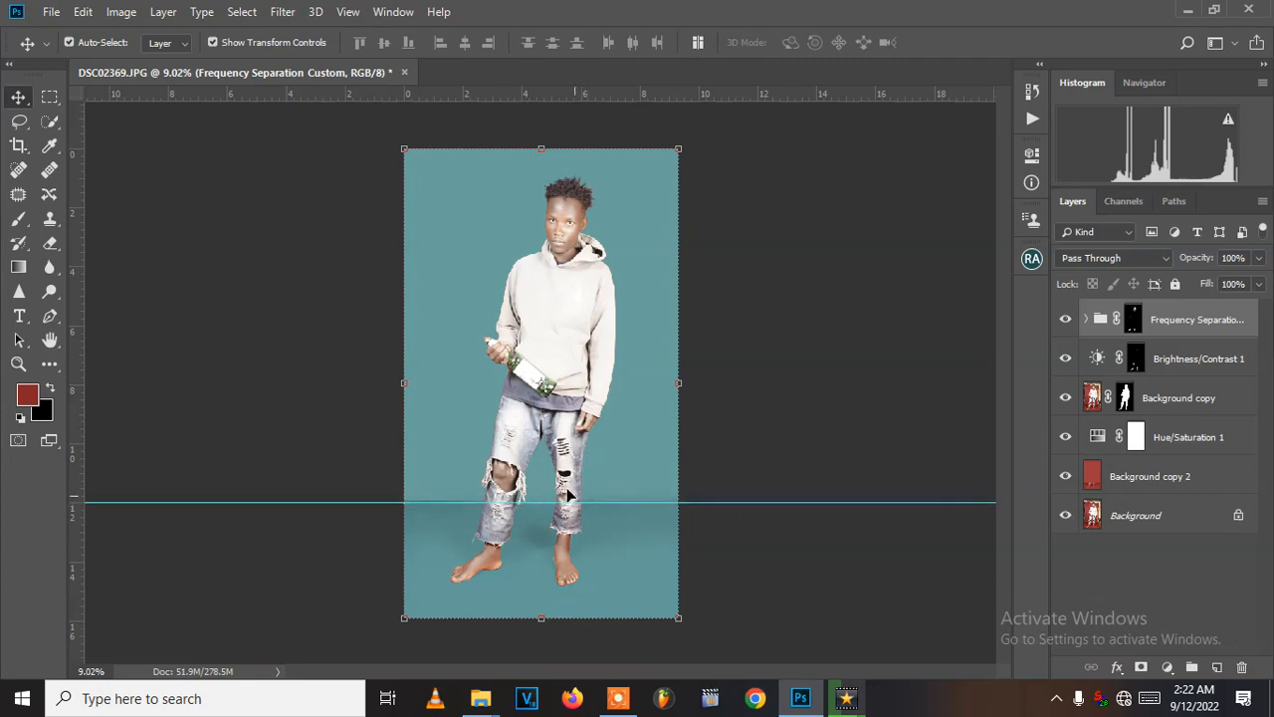
# - Switch to File Explorer and look through the back ground folder on Local Disk (G:) for a backdrop image
pyautogui.moveTo(484, 702)
pyautogui.click(482, 638)
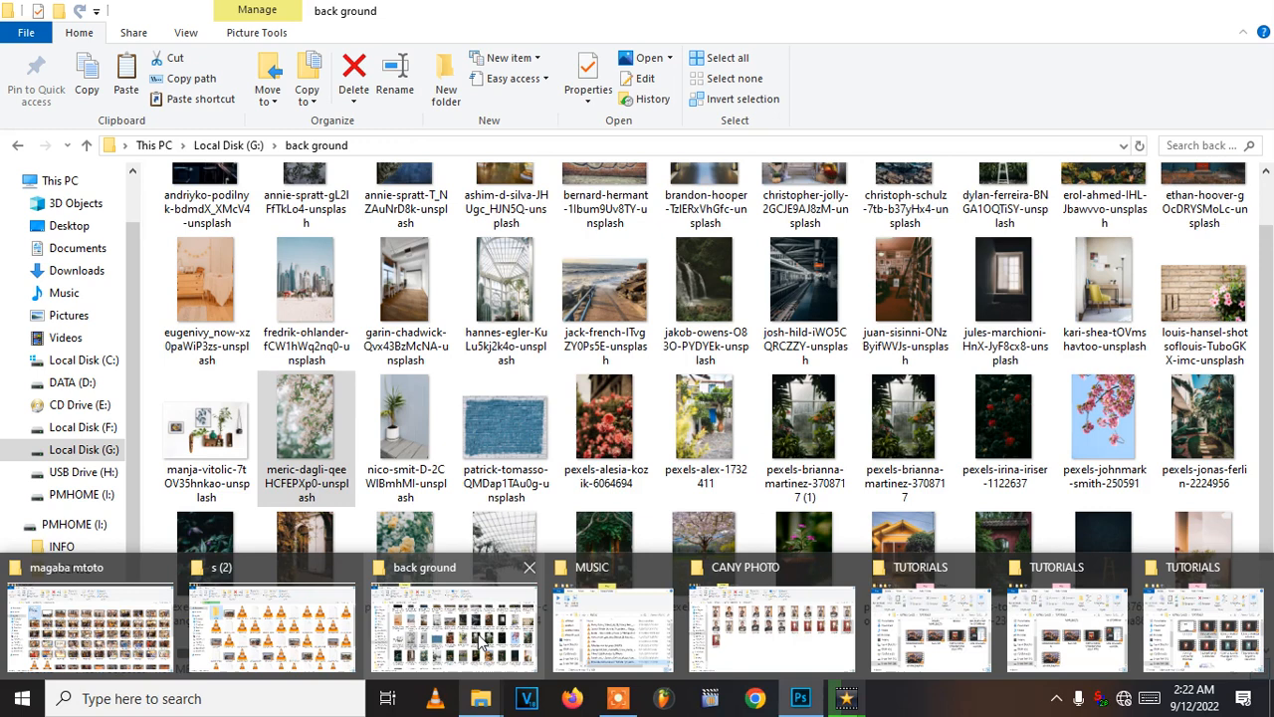
pyautogui.scroll(-1, 766, 418)
pyautogui.scroll(2, 766, 418)
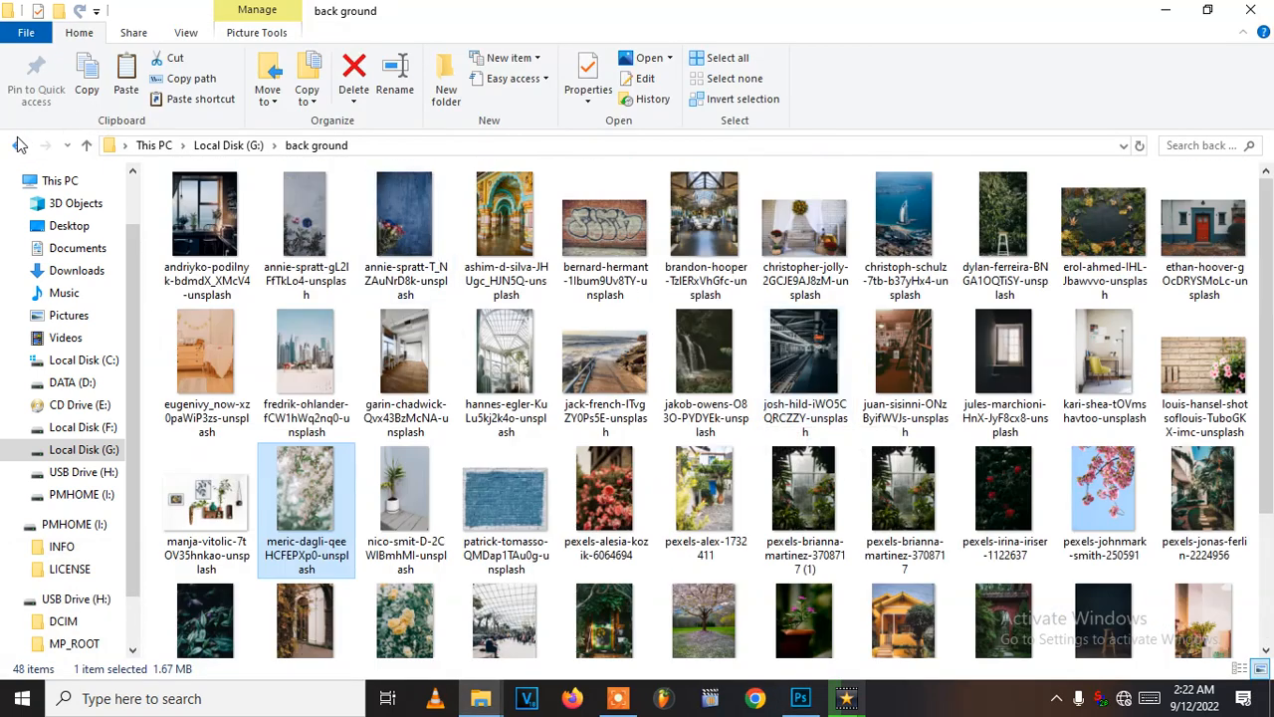
pyautogui.click(18, 145)
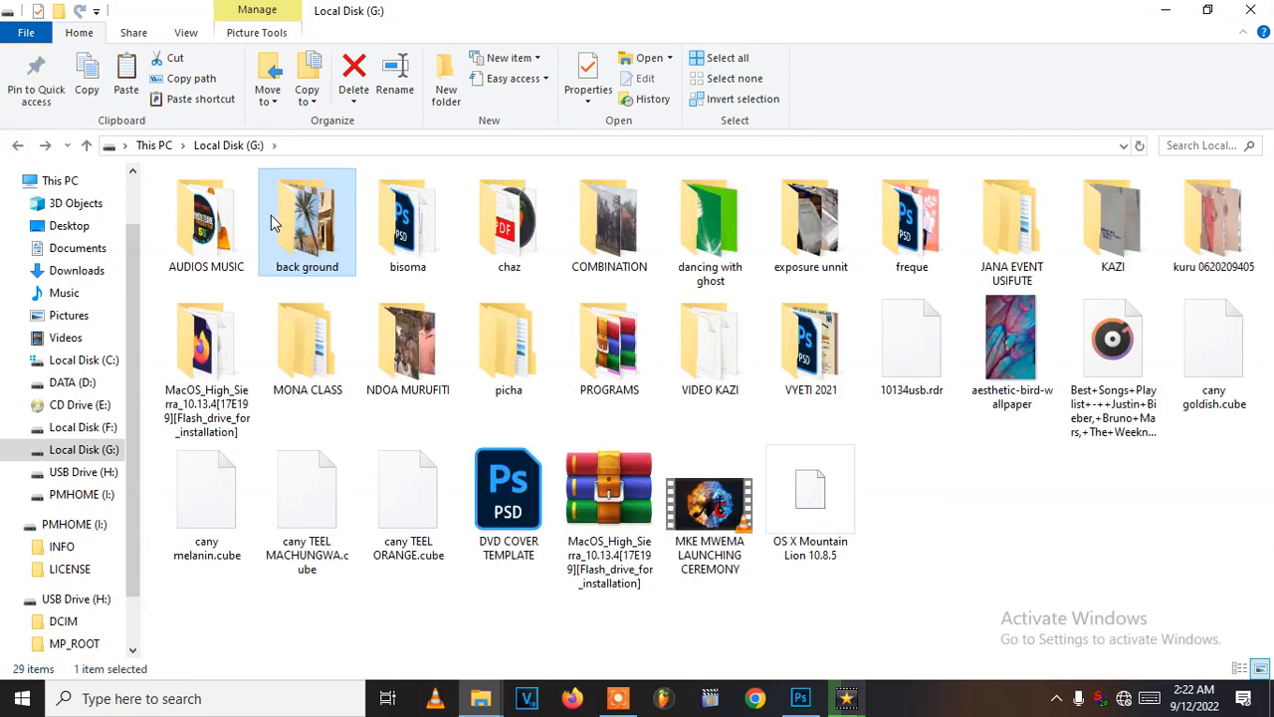
pyautogui.click(85, 451)
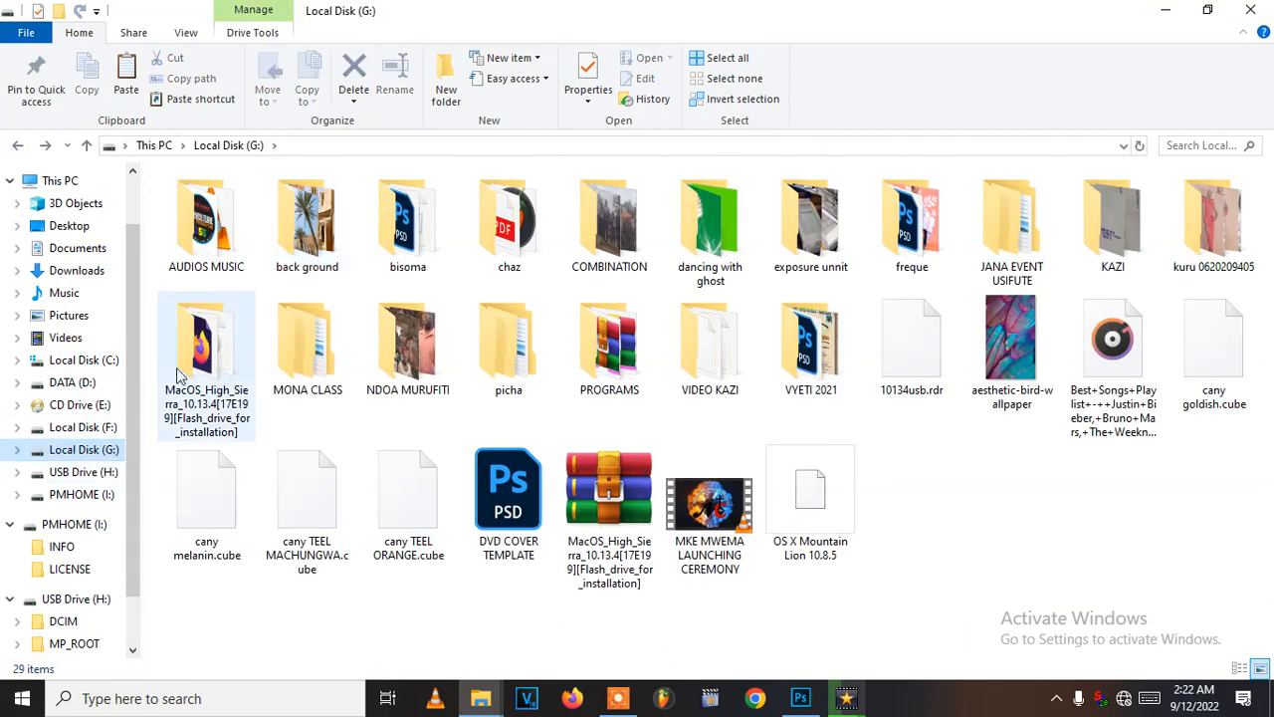
# - Open the background folder inside CANY PICTURES PROJECTS on DATA (D:) and browse to the image named back
pyautogui.click(72, 382)
pyautogui.doubleClick(239, 275)
pyautogui.scroll(-5, 461, 398)
pyautogui.scroll(5, 461, 399)
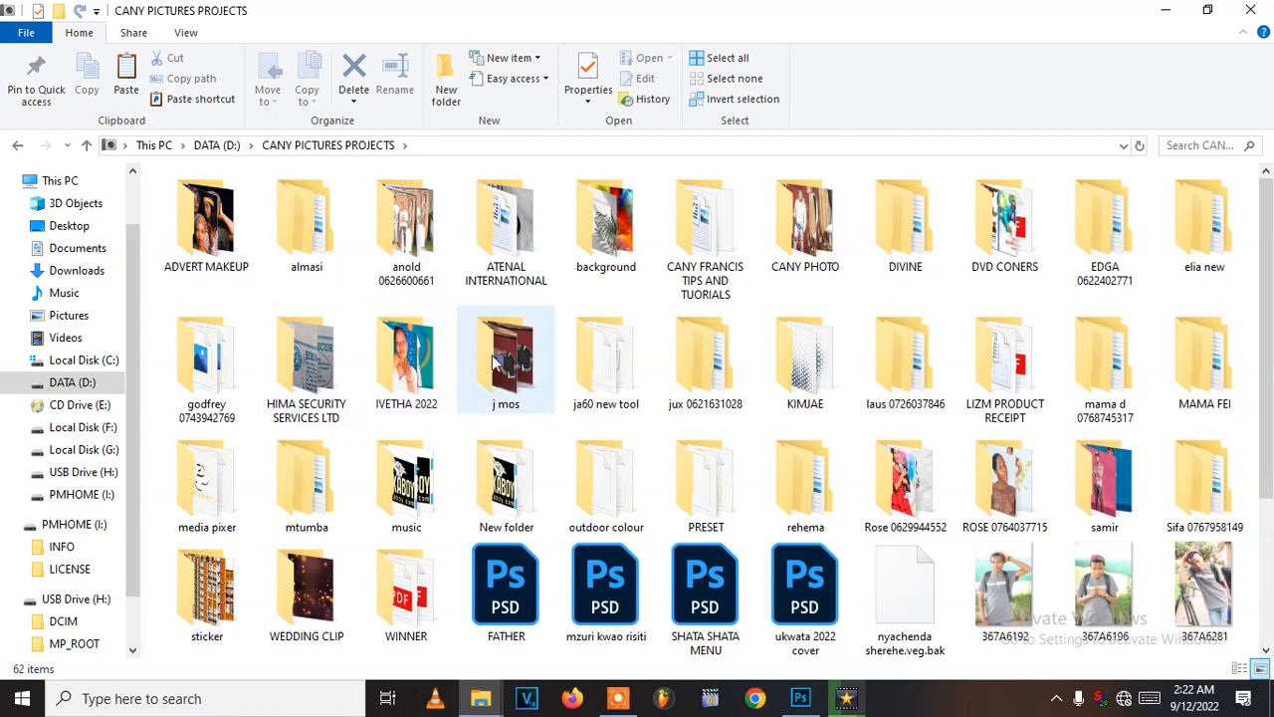
pyautogui.doubleClick(607, 229)
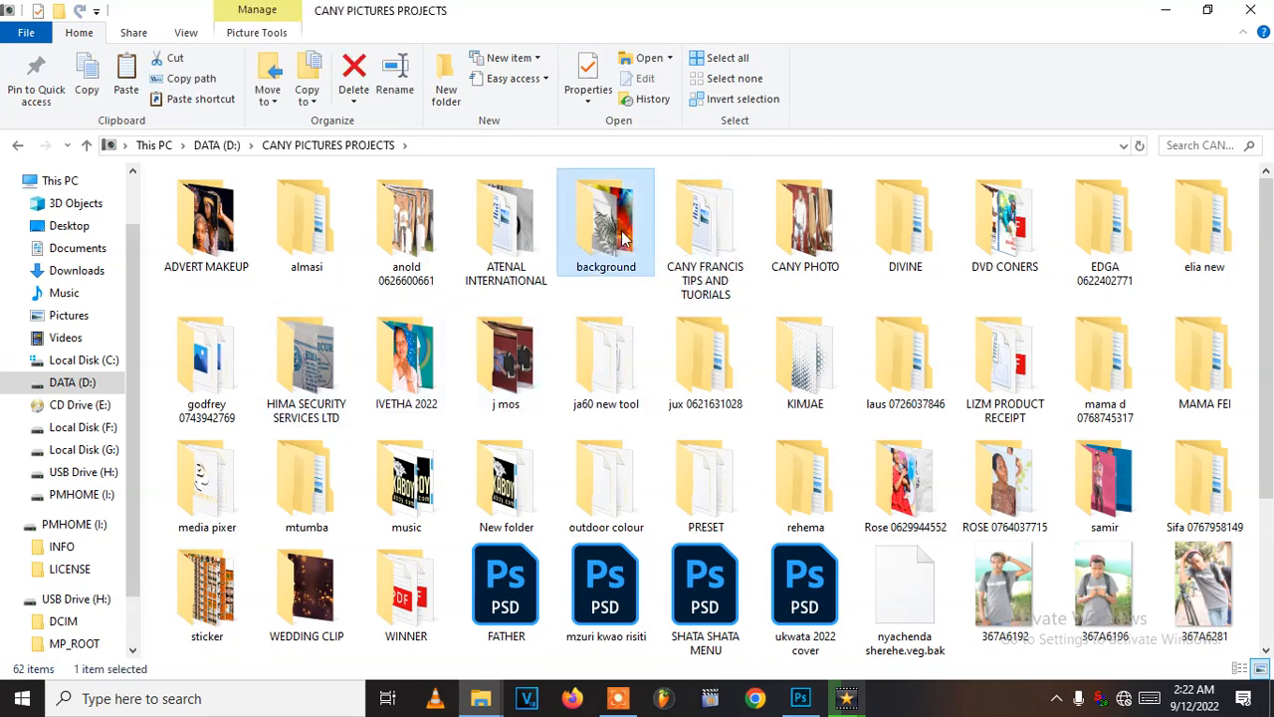
pyautogui.scroll(-6, 614, 322)
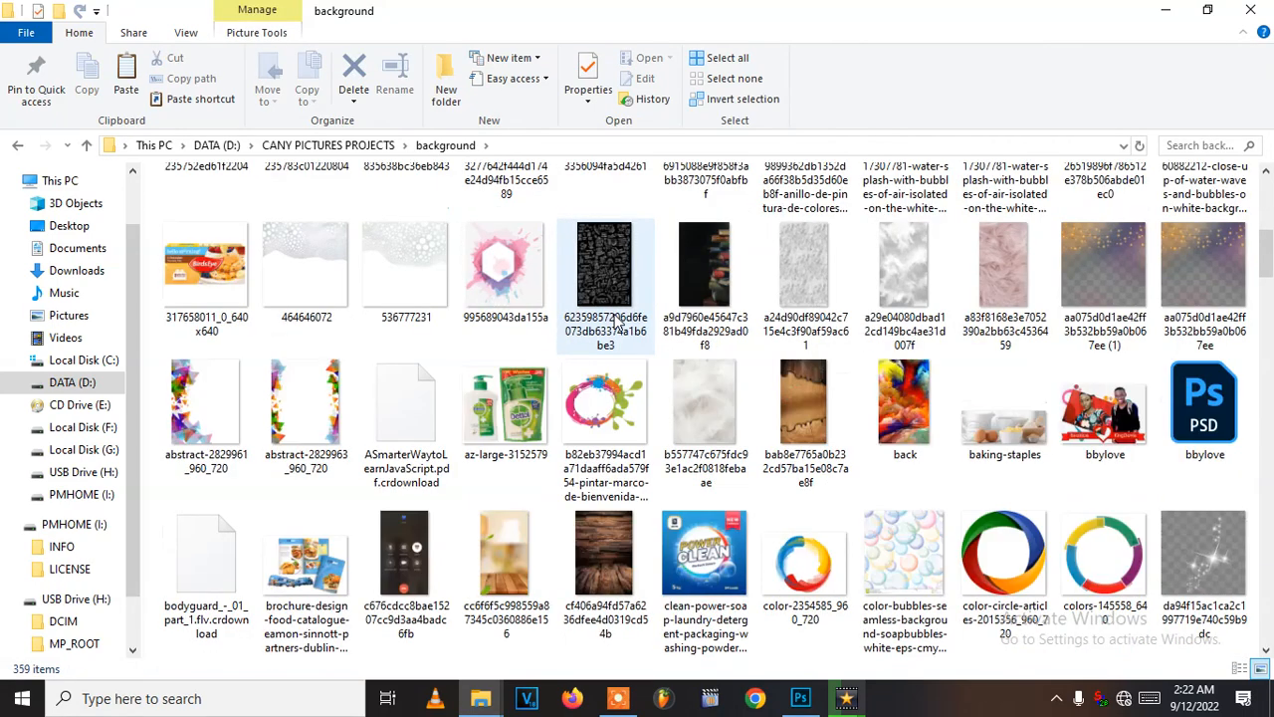
pyautogui.scroll(-5, 618, 322)
pyautogui.scroll(4, 617, 321)
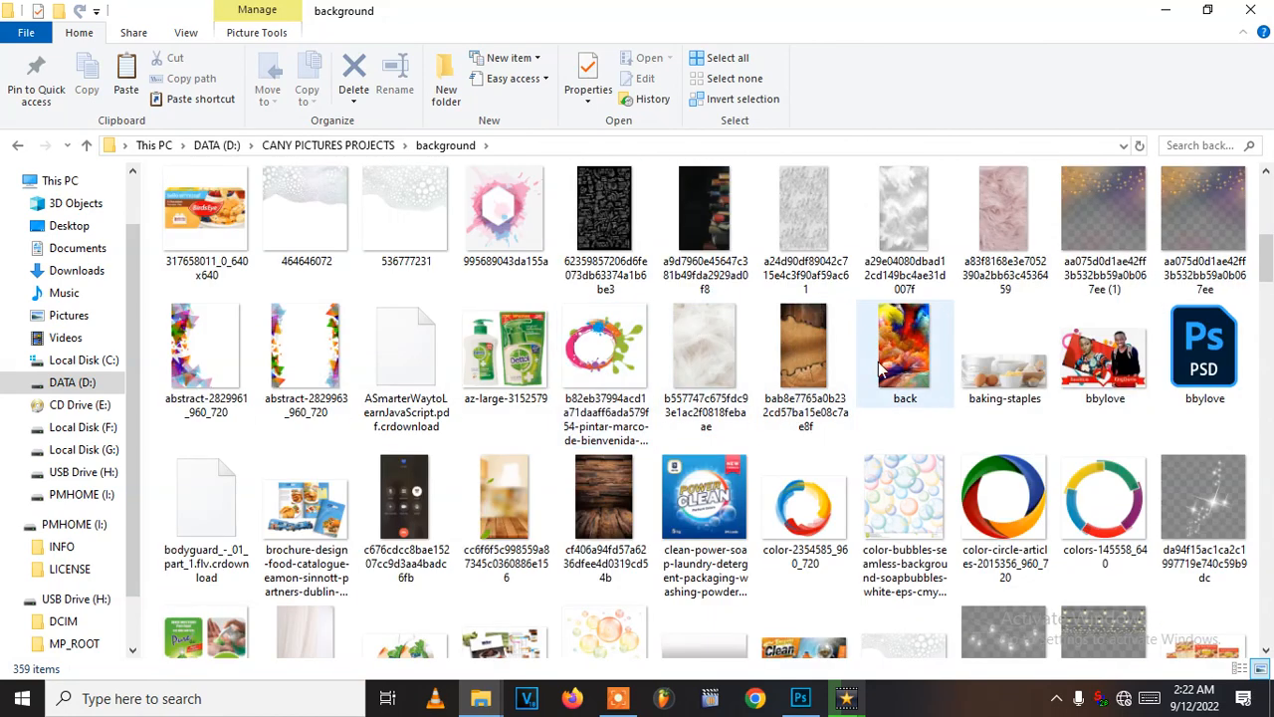
pyautogui.moveTo(885, 408); pyautogui.dragTo(584, 365)
pyautogui.moveTo(600, 418)
pyautogui.mouseDown()
pyautogui.moveTo(603, 375)
pyautogui.moveTo(601, 409)
pyautogui.mouseUp()
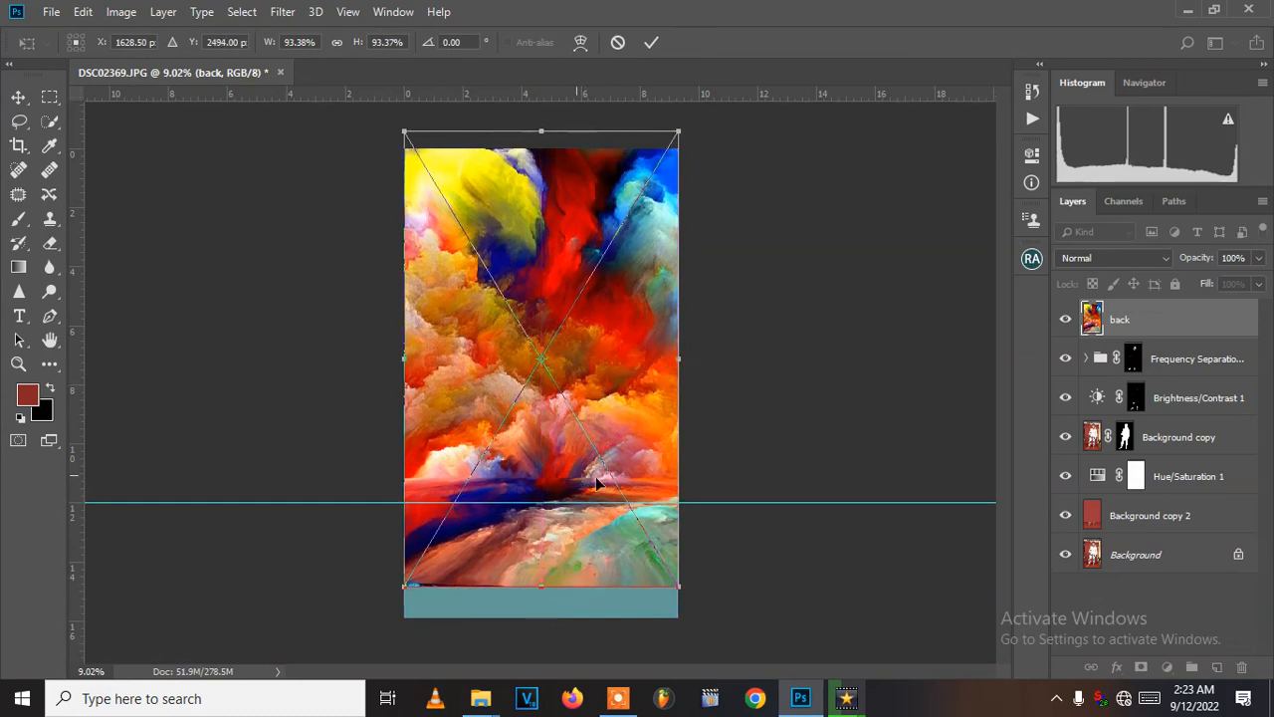
pyautogui.moveTo(609, 363); pyautogui.dragTo(611, 369)
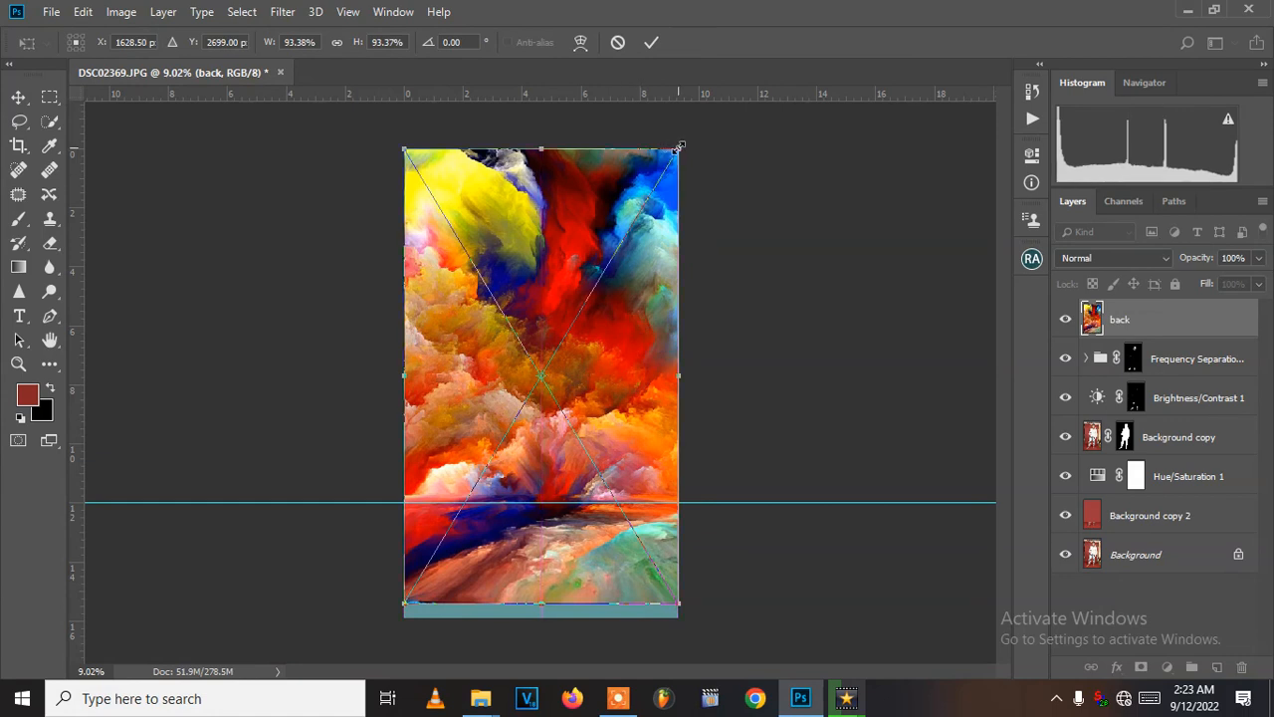
pyautogui.moveTo(680, 145); pyautogui.dragTo(695, 121)
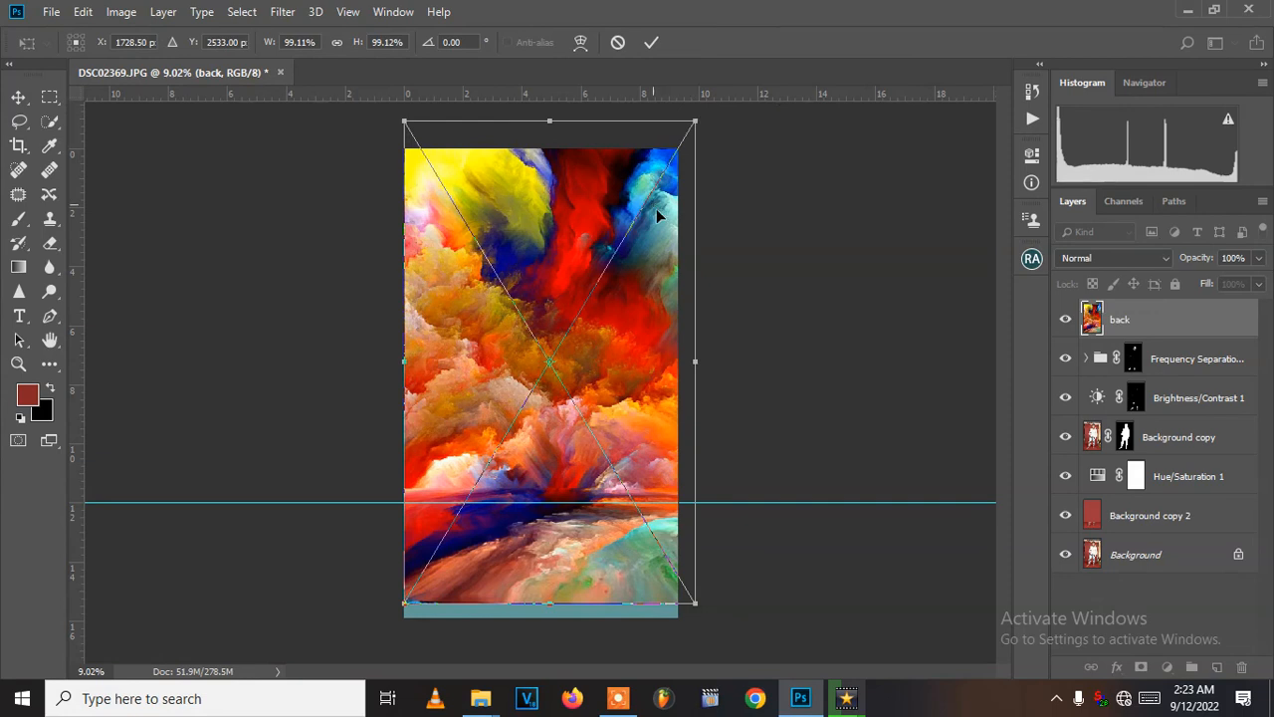
pyautogui.moveTo(697, 364); pyautogui.dragTo(806, 364)
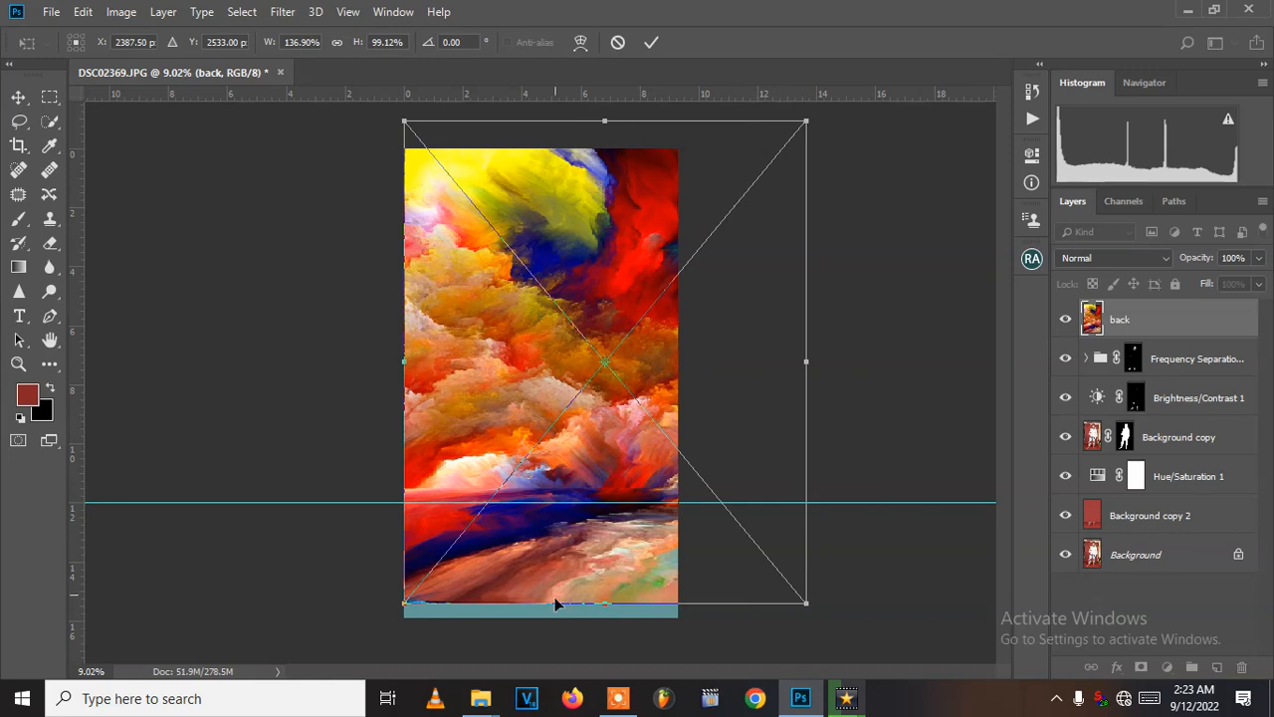
pyautogui.moveTo(585, 603); pyautogui.dragTo(583, 660)
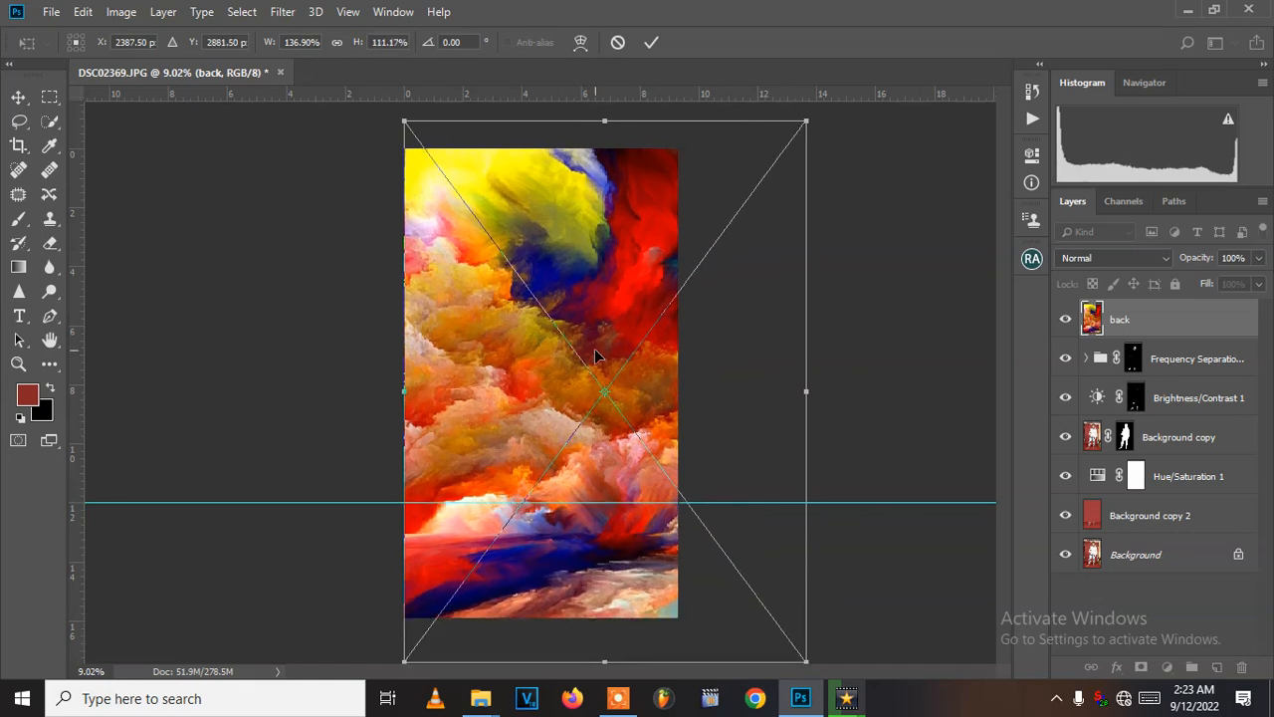
pyautogui.hotkey('ctrl', 'z')
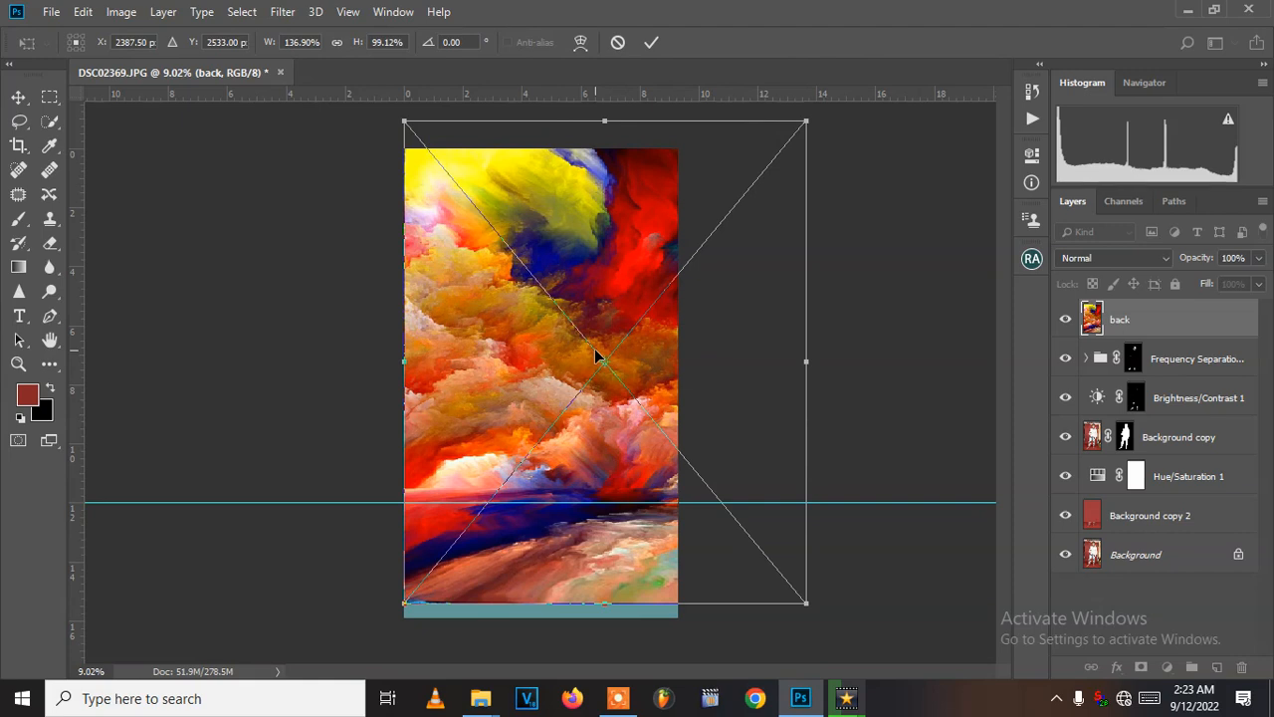
pyautogui.press('Return')
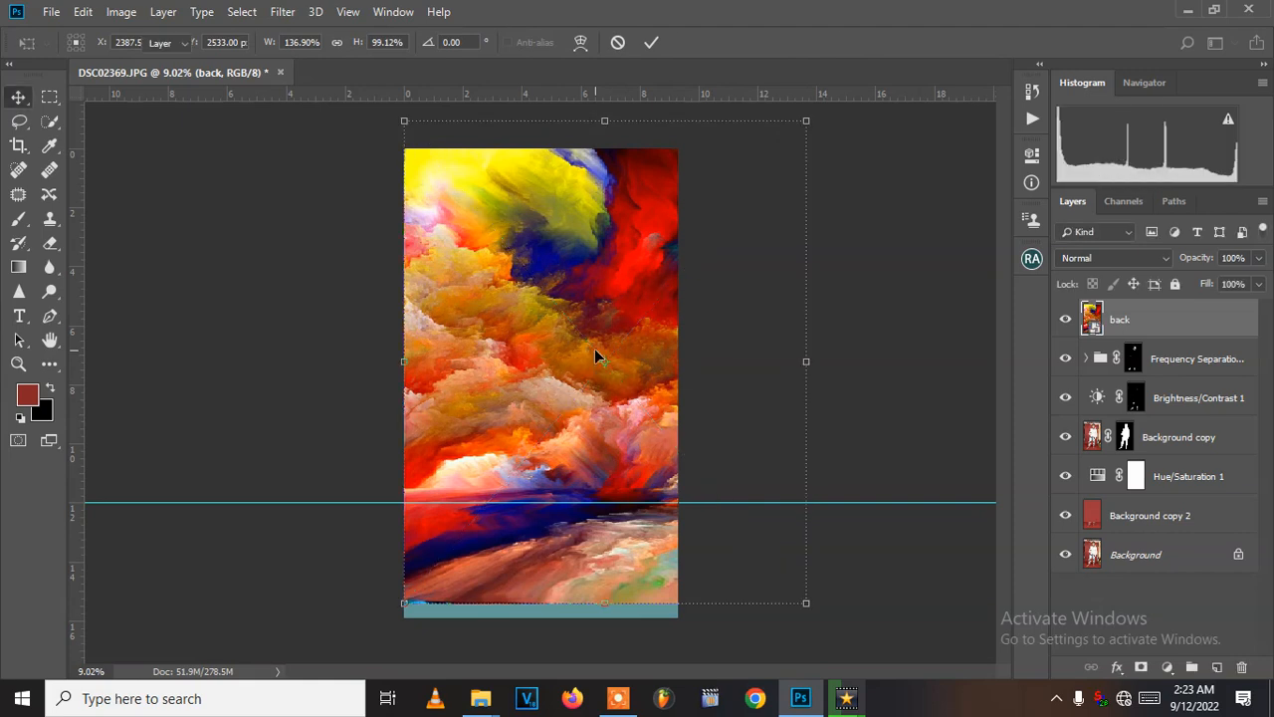
pyautogui.press('Delete')
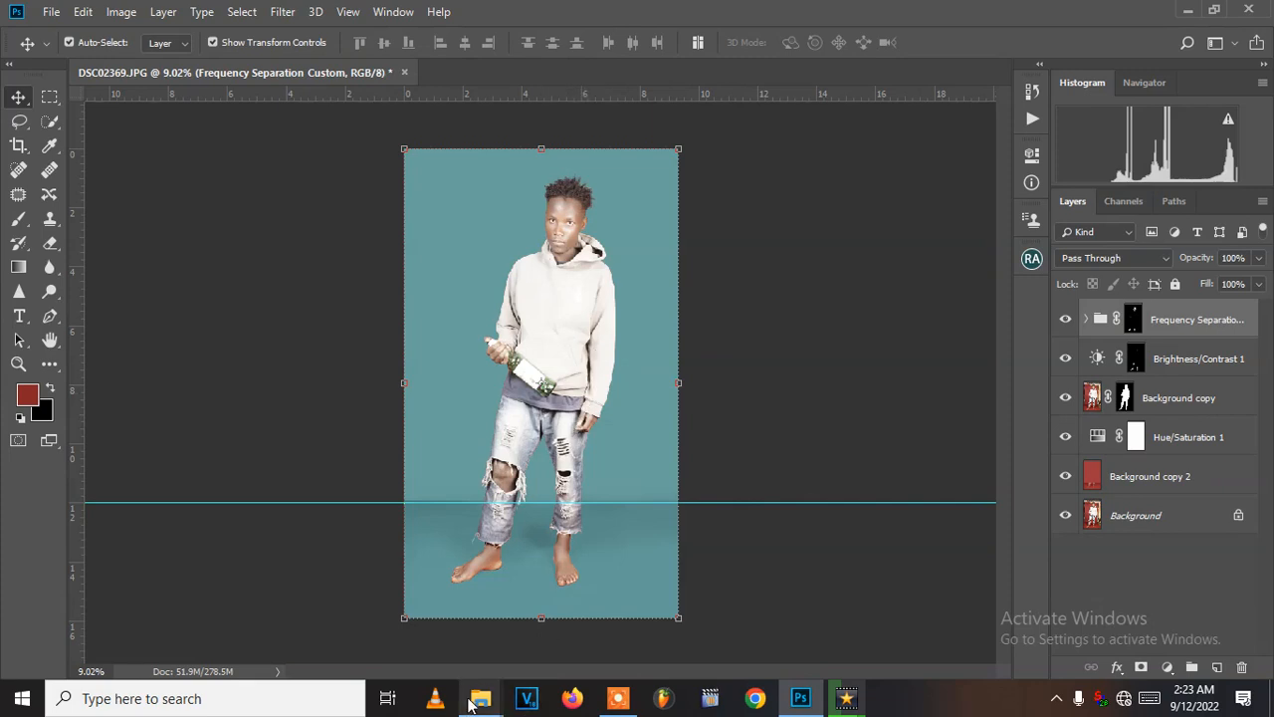
# - Place the colourful back image from the File Explorer background folder into the DSC02369 document in Photoshop
pyautogui.moveTo(481, 703)
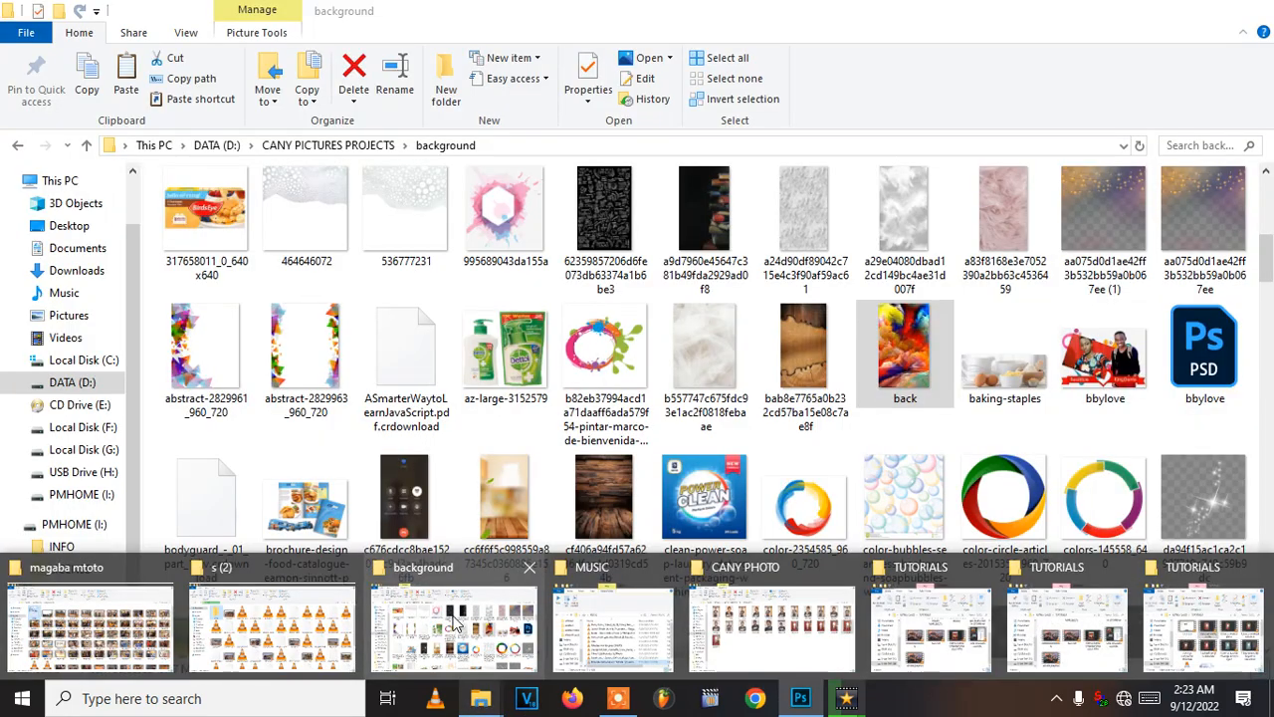
pyautogui.click(453, 622)
pyautogui.moveTo(904, 350); pyautogui.dragTo(559, 375)
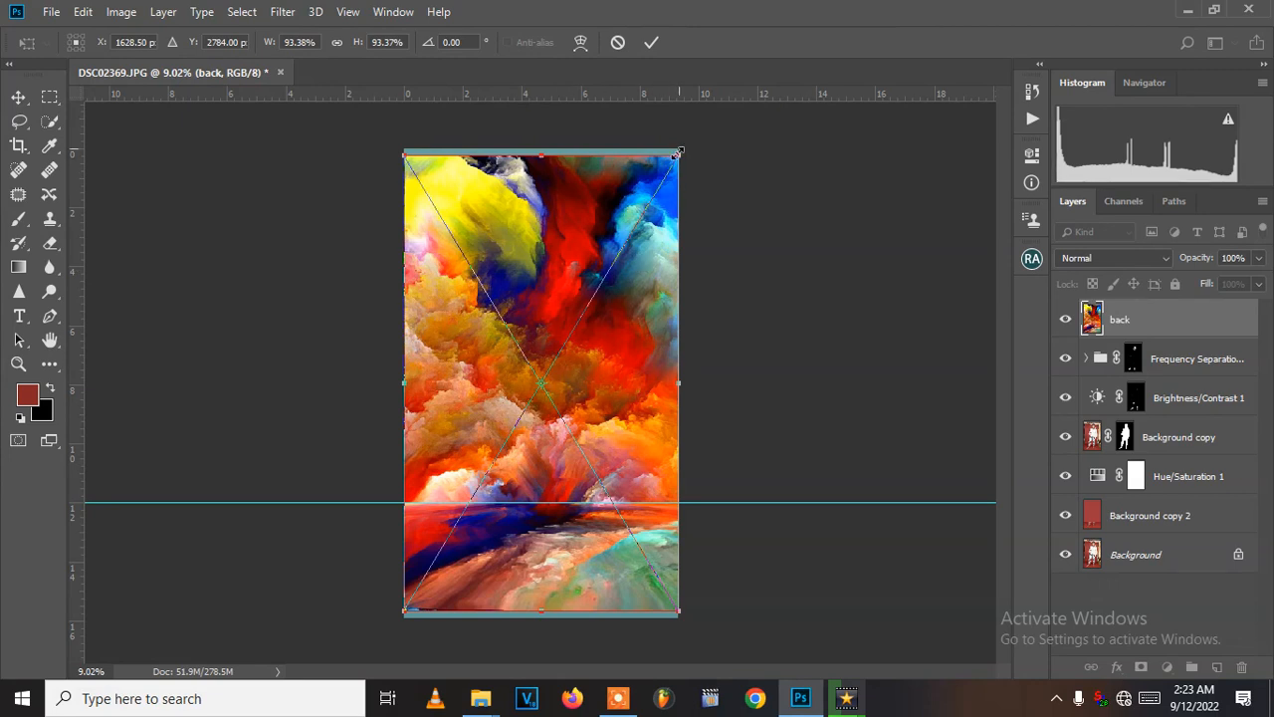
# - Scale the placed back image proportionally to about 102.5%, shift it left to X 1666 px so it covers the canvas, and commit the transform
pyautogui.moveTo(679, 156); pyautogui.dragTo(702, 113)
pyautogui.moveTo(532, 210); pyautogui.dragTo(527, 217)
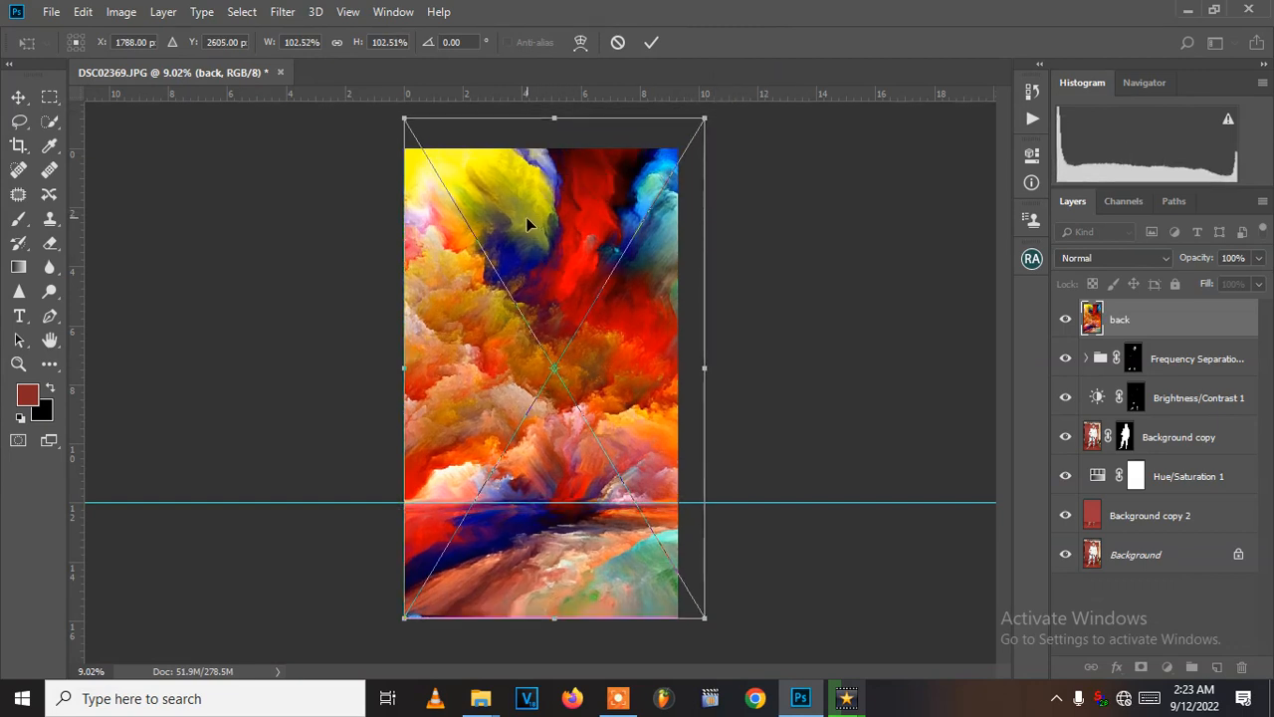
pyautogui.press('Left')
pyautogui.press('Left')
pyautogui.press('Left')
pyautogui.press('Left')
pyautogui.press('Left')
pyautogui.press('Left')
pyautogui.press('Left')
pyautogui.press('Left')
pyautogui.press('Left')
pyautogui.press('Left')
pyautogui.press('Left')
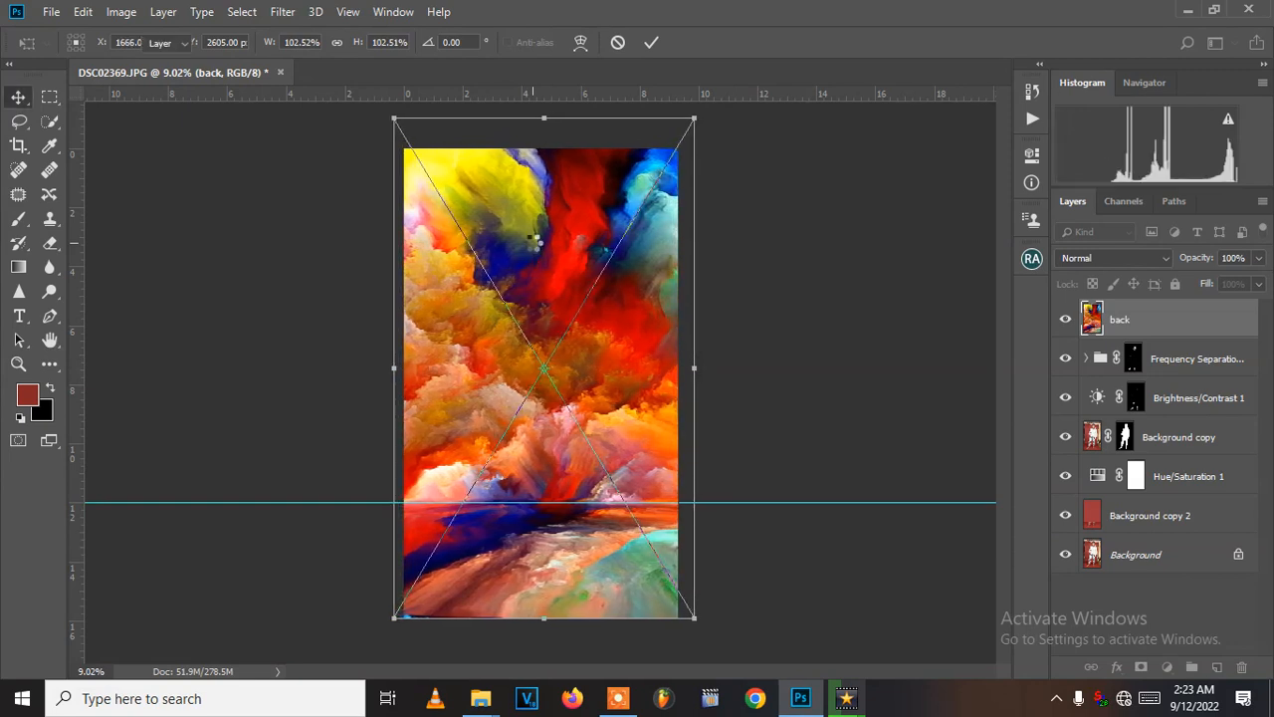
pyautogui.press('Return')
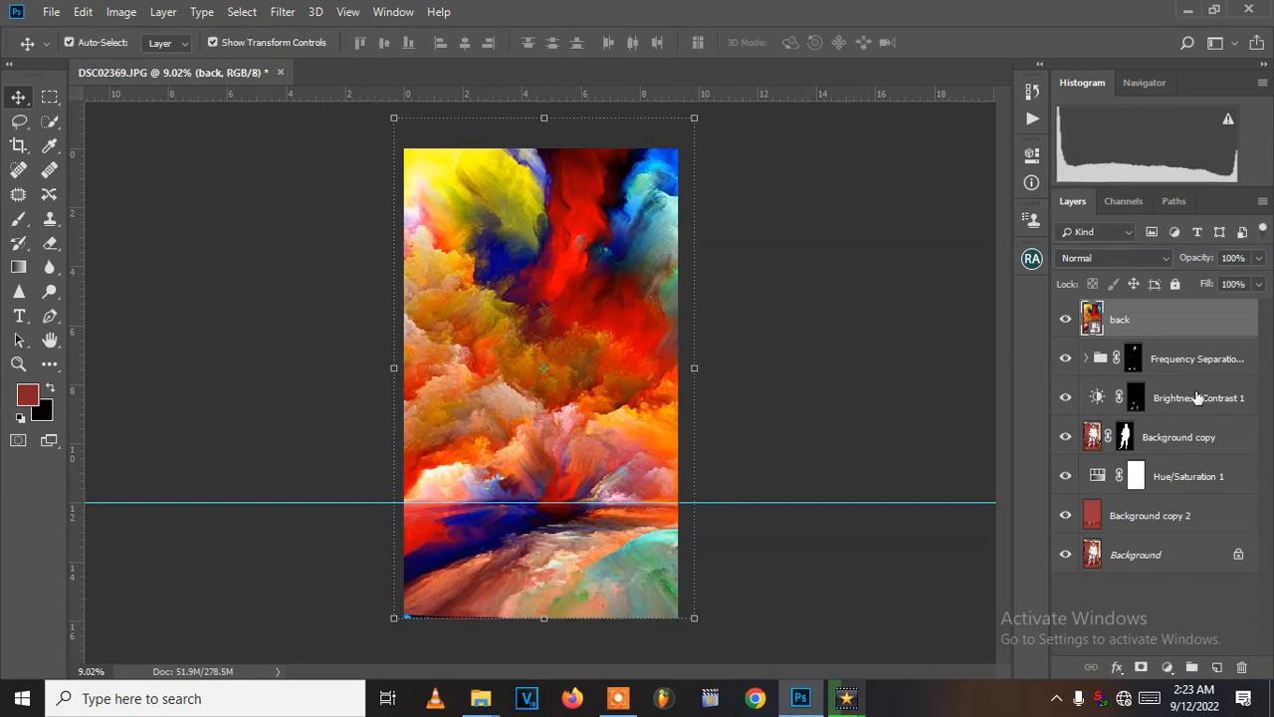
# - Move the back layer beneath the Hue/Saturation 1 adjustment, directly above Background copy 2
pyautogui.moveTo(1162, 316); pyautogui.dragTo(1163, 490)
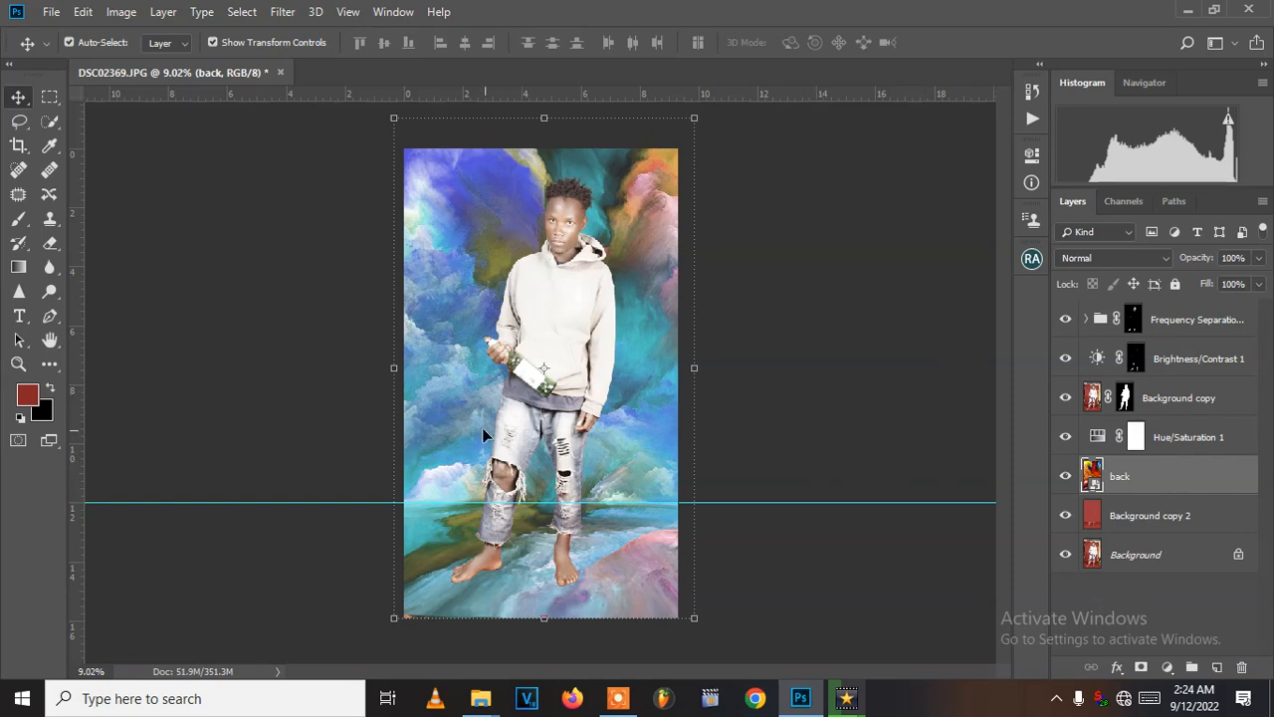
pyautogui.scroll(2, 528, 506)
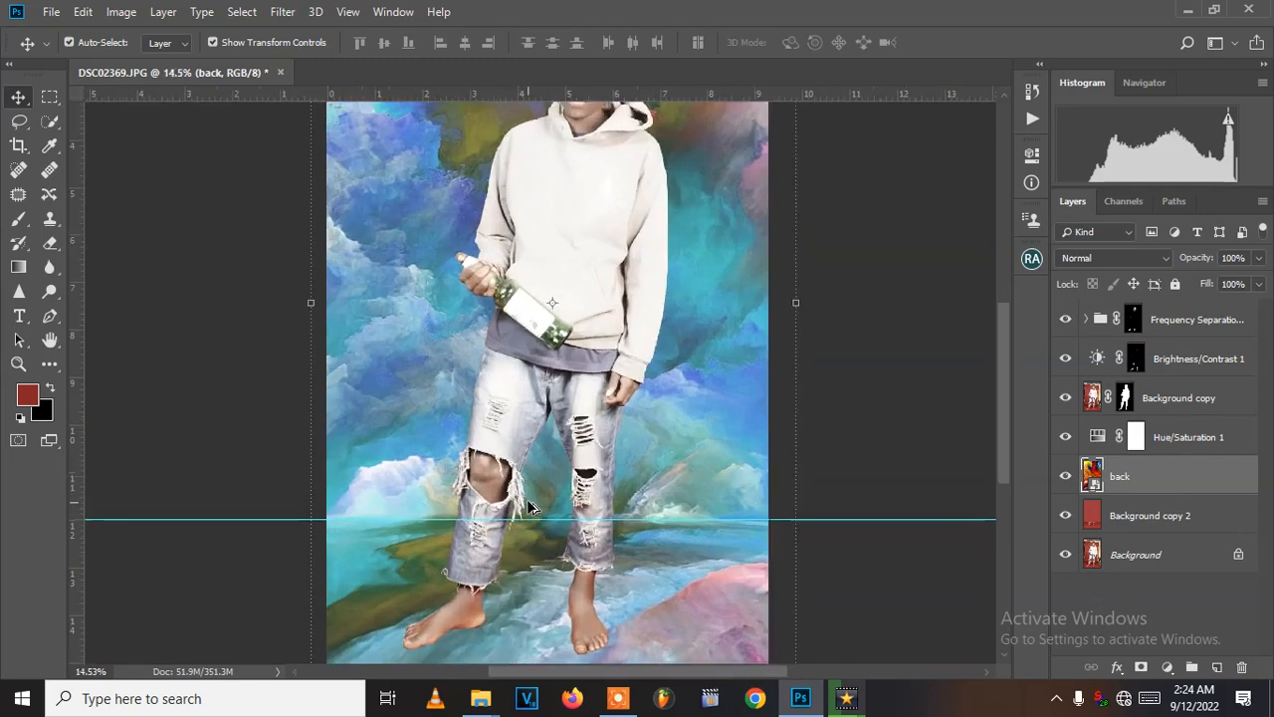
pyautogui.scroll(-2, 528, 507)
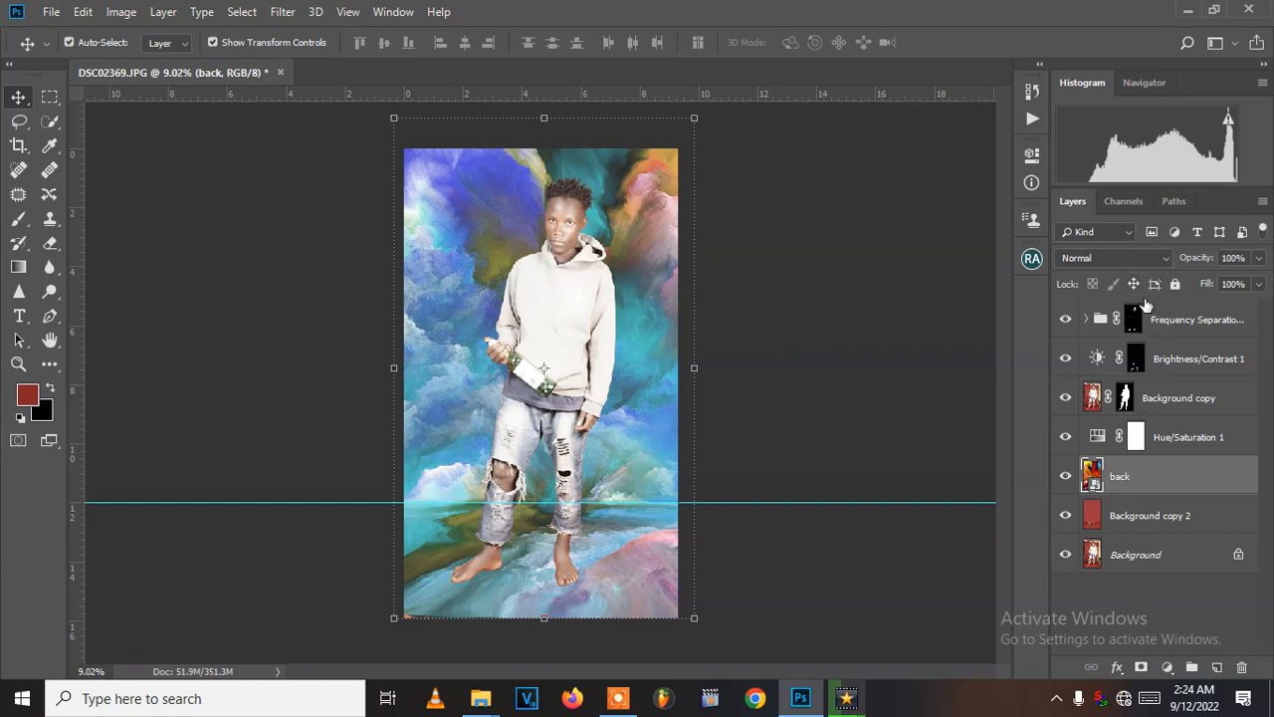
# - Try successive blend modes on the back layer, starting from Normal, and set it to Pin Light
pyautogui.click(1147, 257)
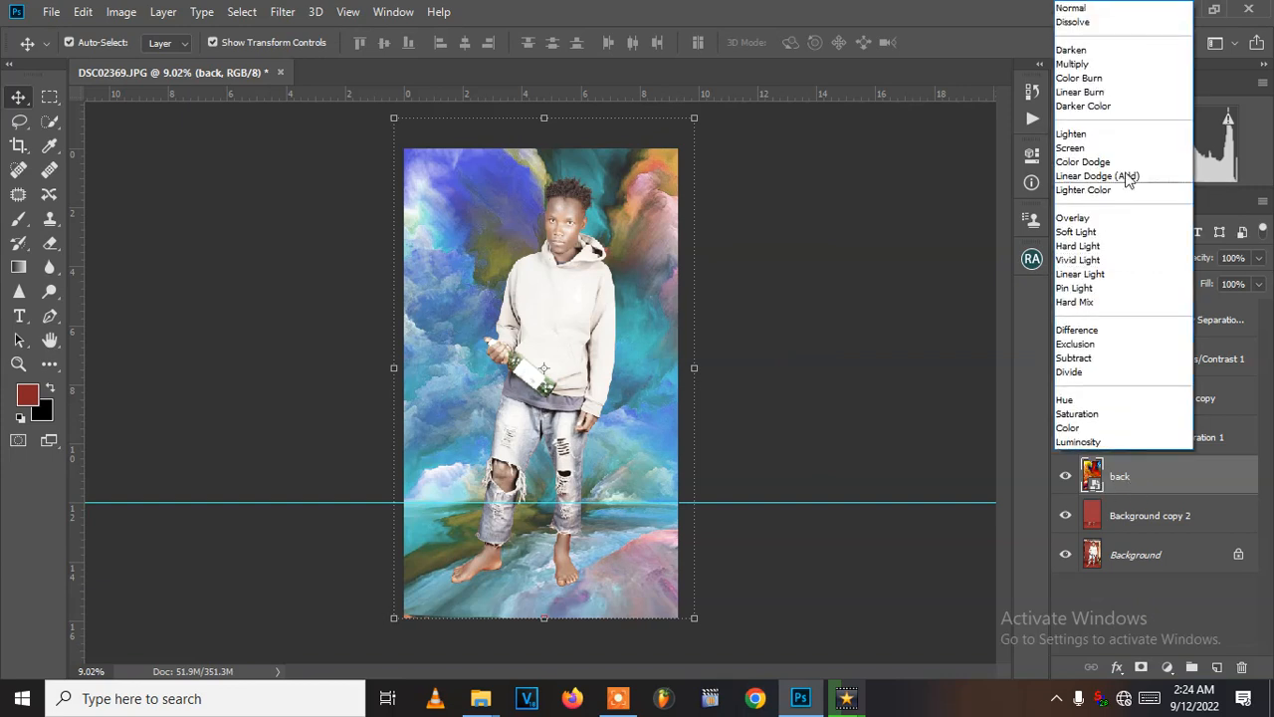
pyautogui.click(1069, 9)
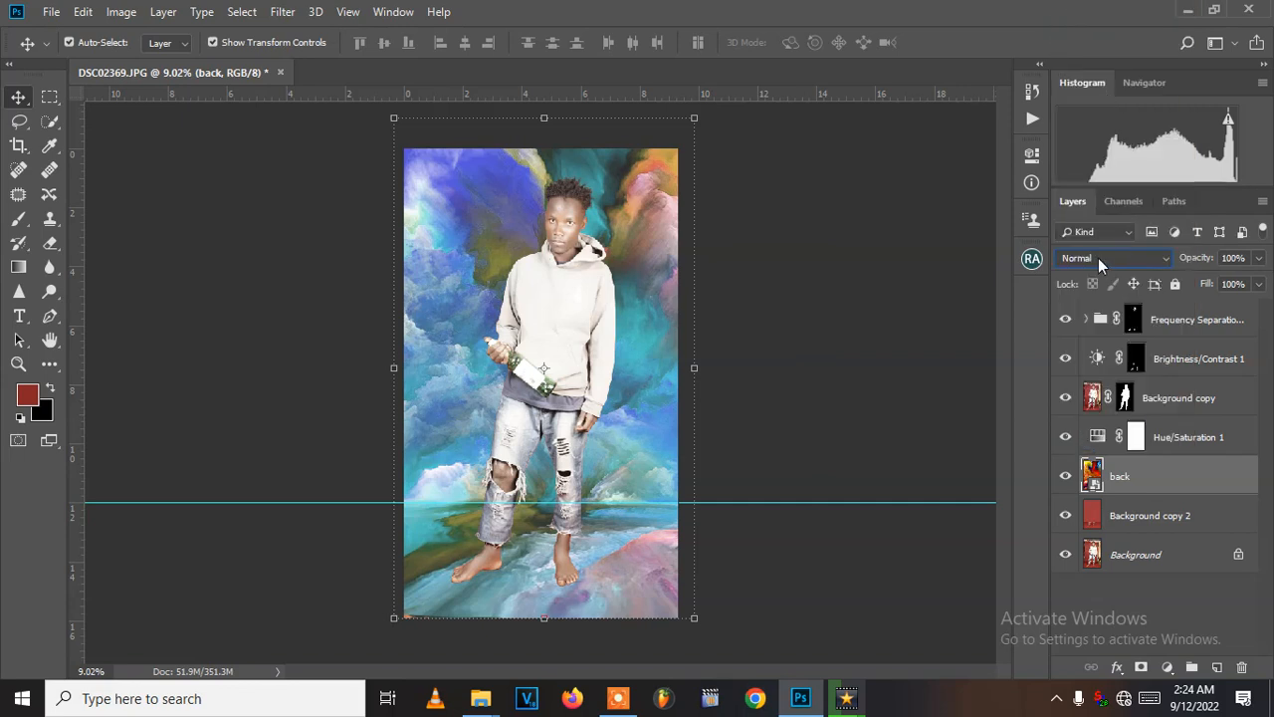
pyautogui.press('Down')
pyautogui.press('Down')
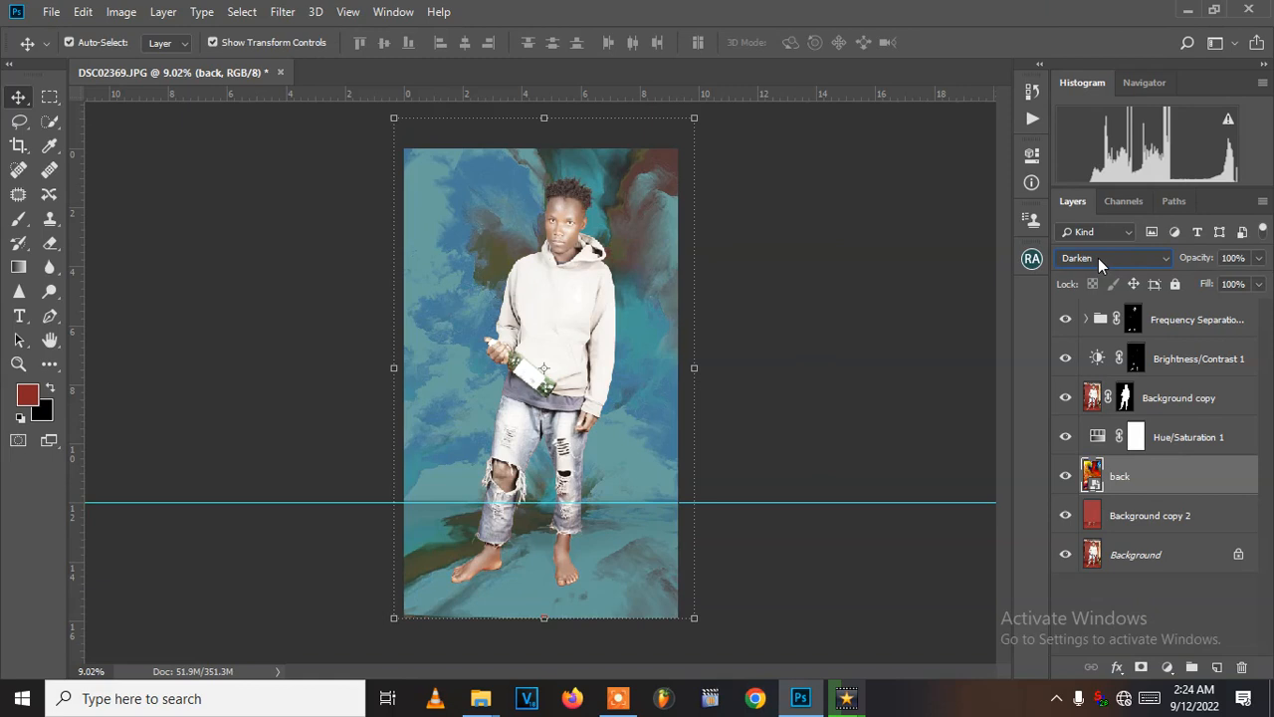
pyautogui.press('Down')
pyautogui.press('Down')
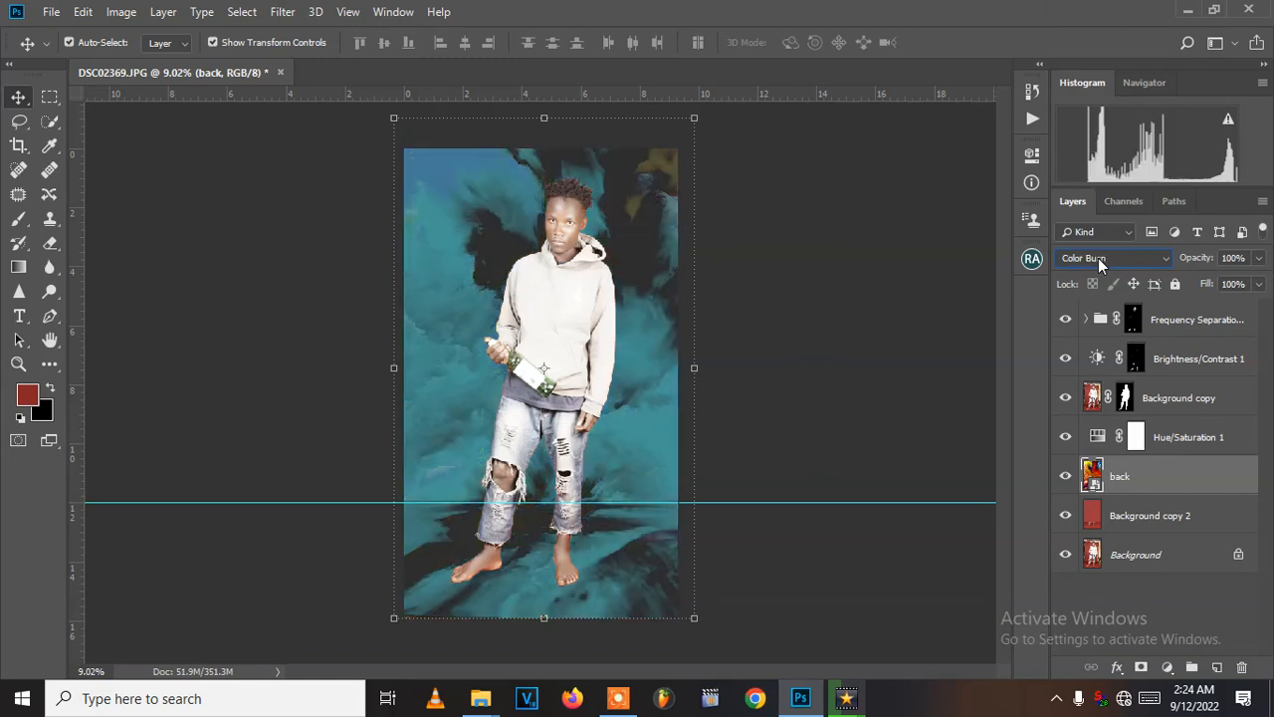
pyautogui.press('Down')
pyautogui.press('Down')
pyautogui.press('Down')
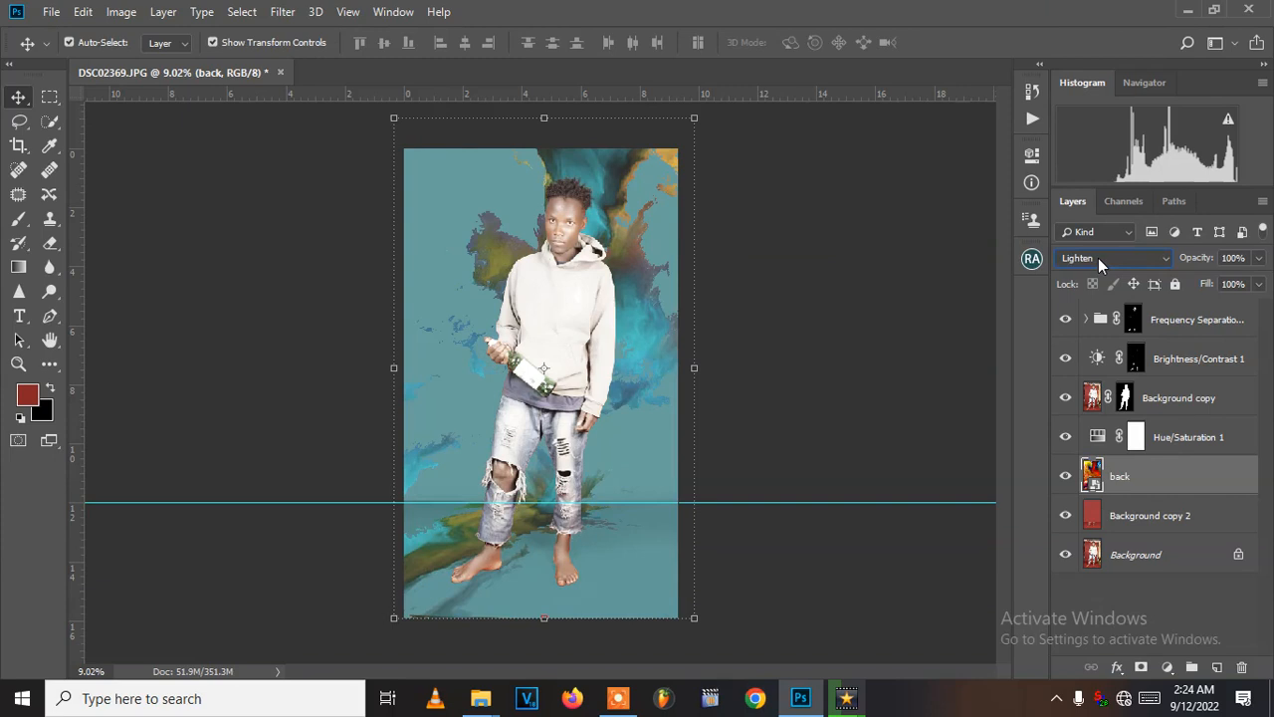
pyautogui.press('Down')
pyautogui.press('Down')
pyautogui.press('Down')
pyautogui.press('Down')
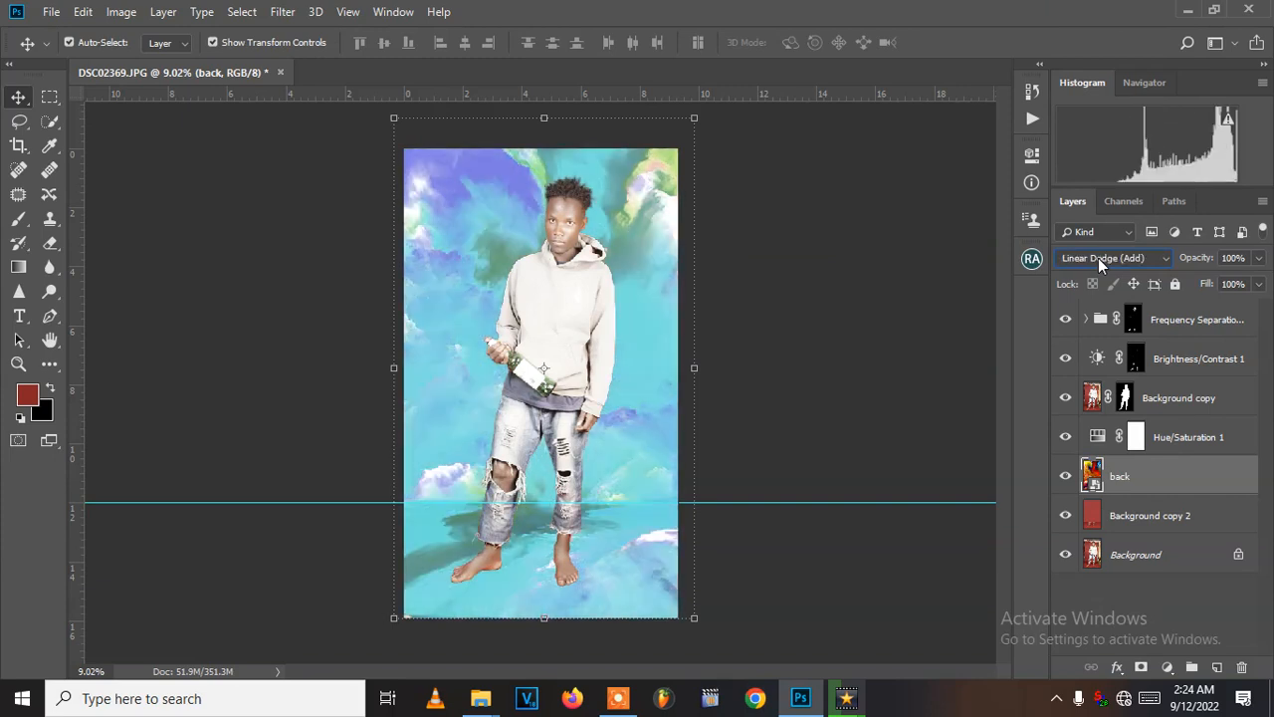
pyautogui.press('Down')
pyautogui.press('Down')
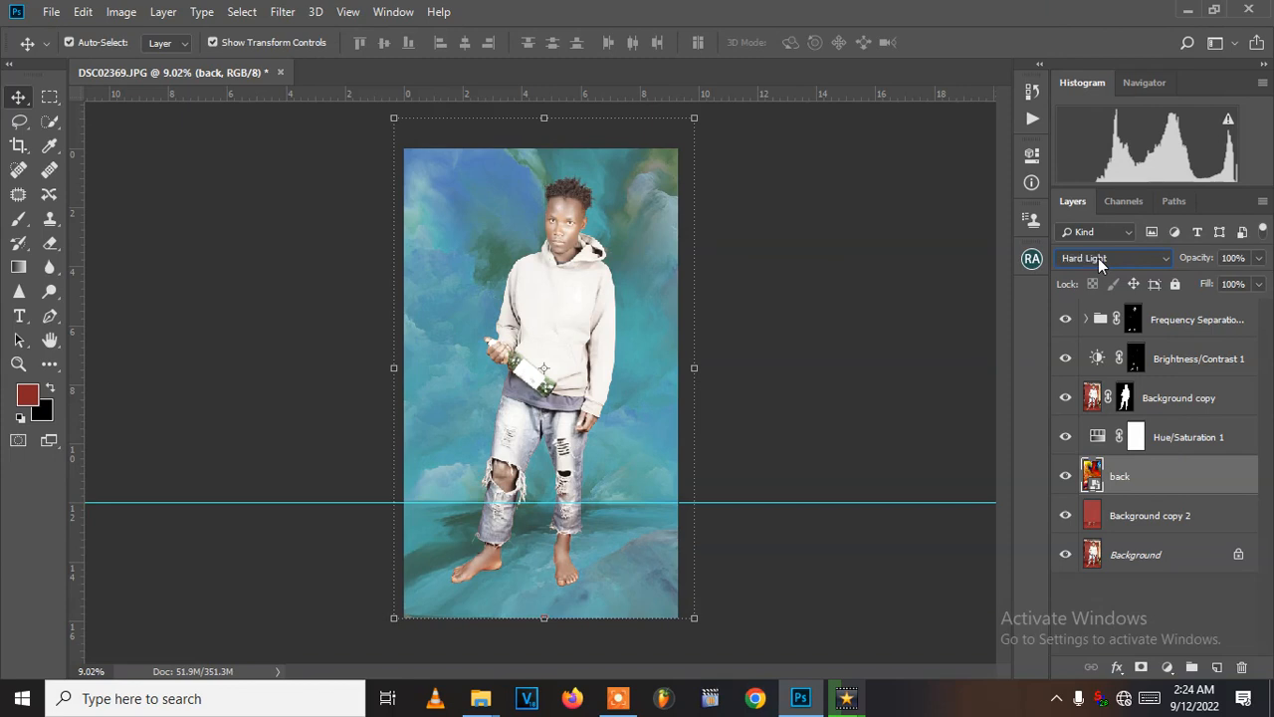
pyautogui.press('Down')
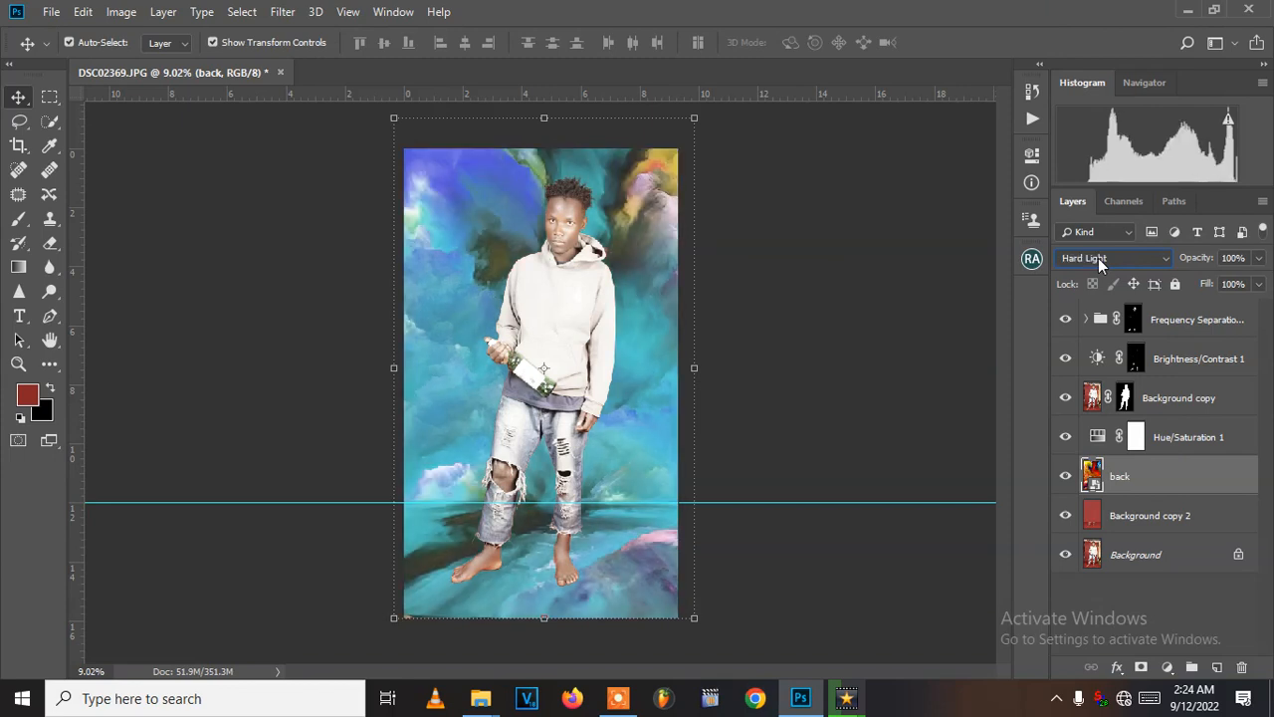
pyautogui.press('Down')
pyautogui.press('Down')
pyautogui.press('Down')
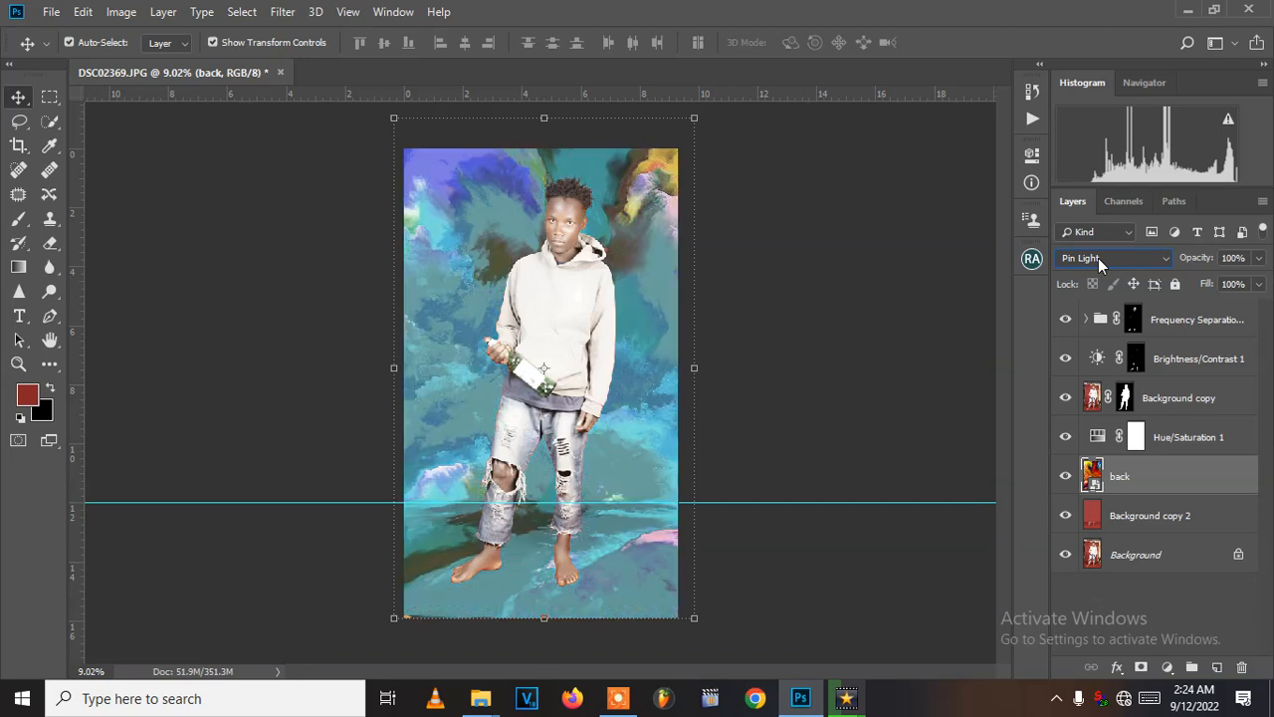
pyautogui.press('Down')
pyautogui.press('Up')
# - Lower the opacity of the back layer to 30% and deselect the layer
pyautogui.moveTo(1261, 258); pyautogui.dragTo(1198, 282)
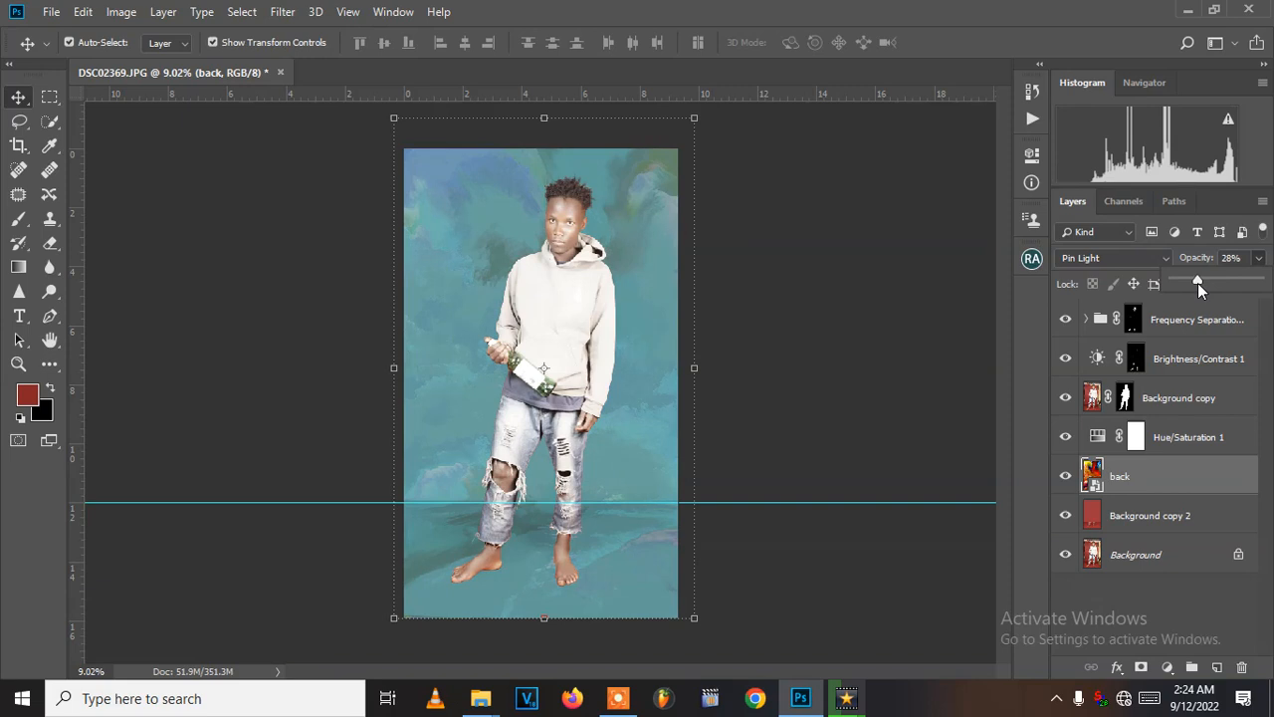
pyautogui.moveTo(1198, 283)
pyautogui.mouseDown()
pyautogui.moveTo(1177, 291)
pyautogui.moveTo(1201, 295)
pyautogui.mouseUp()
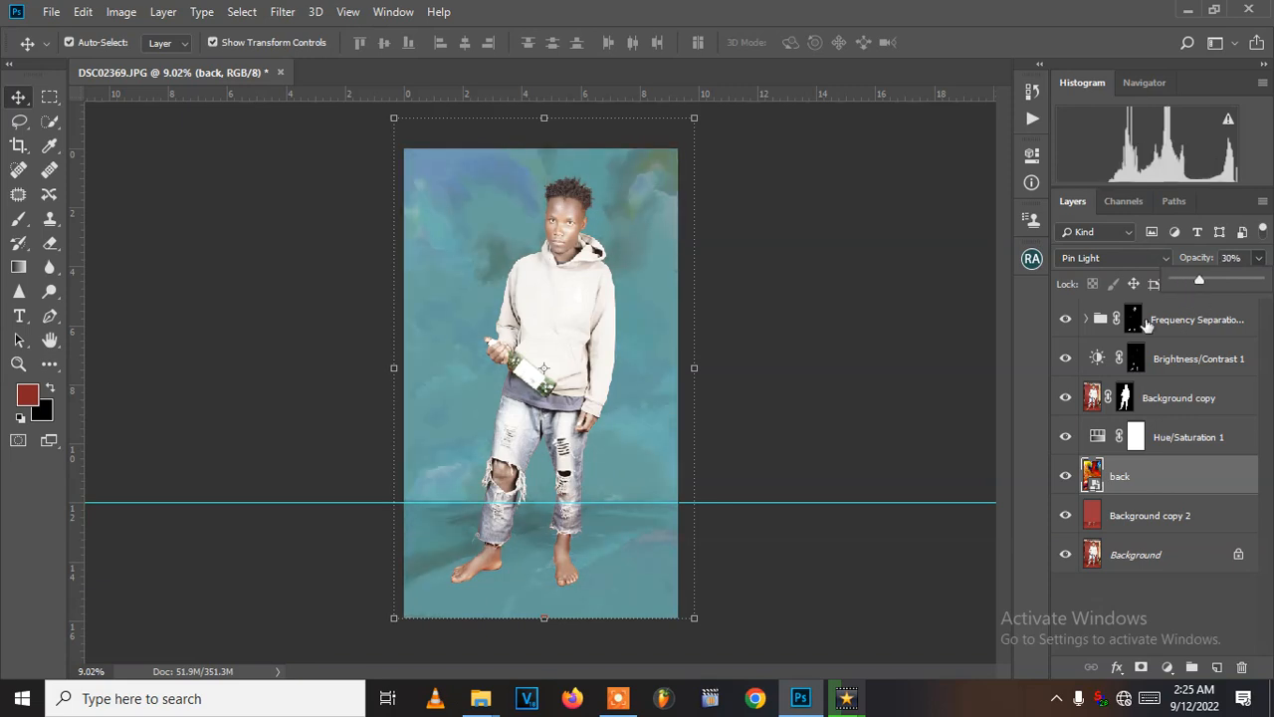
pyautogui.click(928, 353)
pyautogui.click(804, 356)
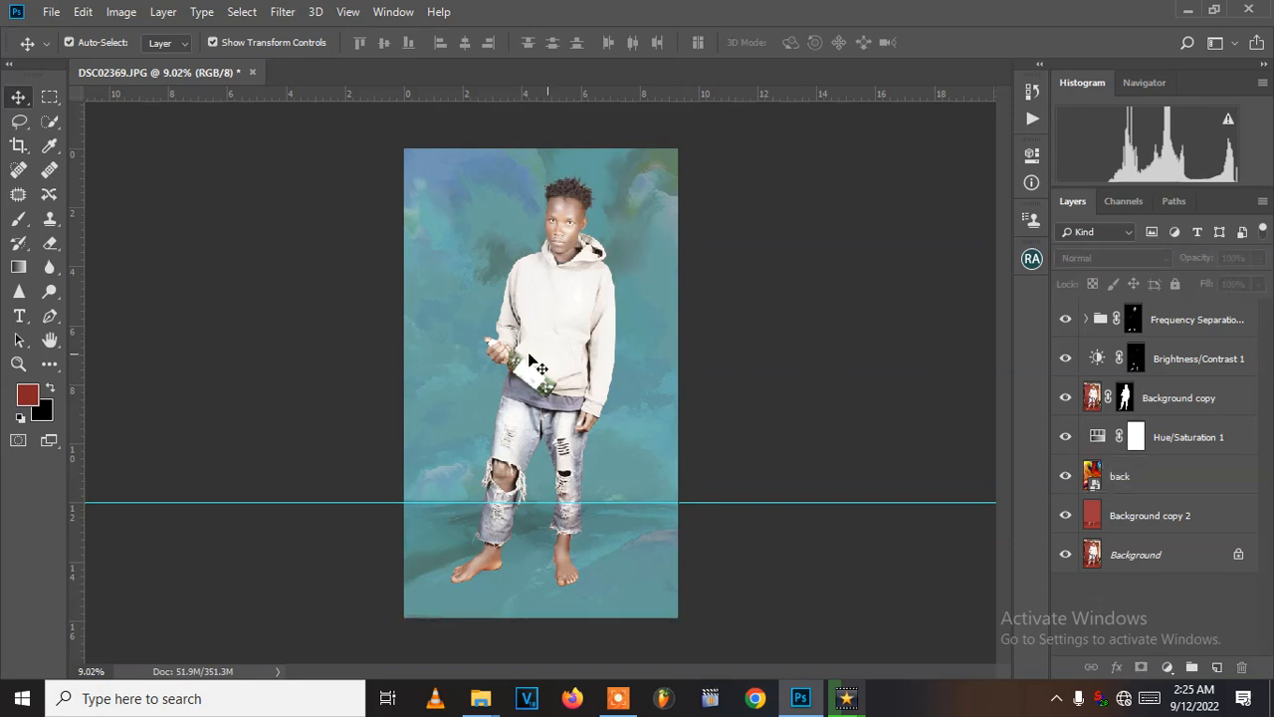
# - Check the backdrop around the subject's body and feet, and remove the horizontal guide at the wall-floor line
pyautogui.scroll(4, 439, 334)
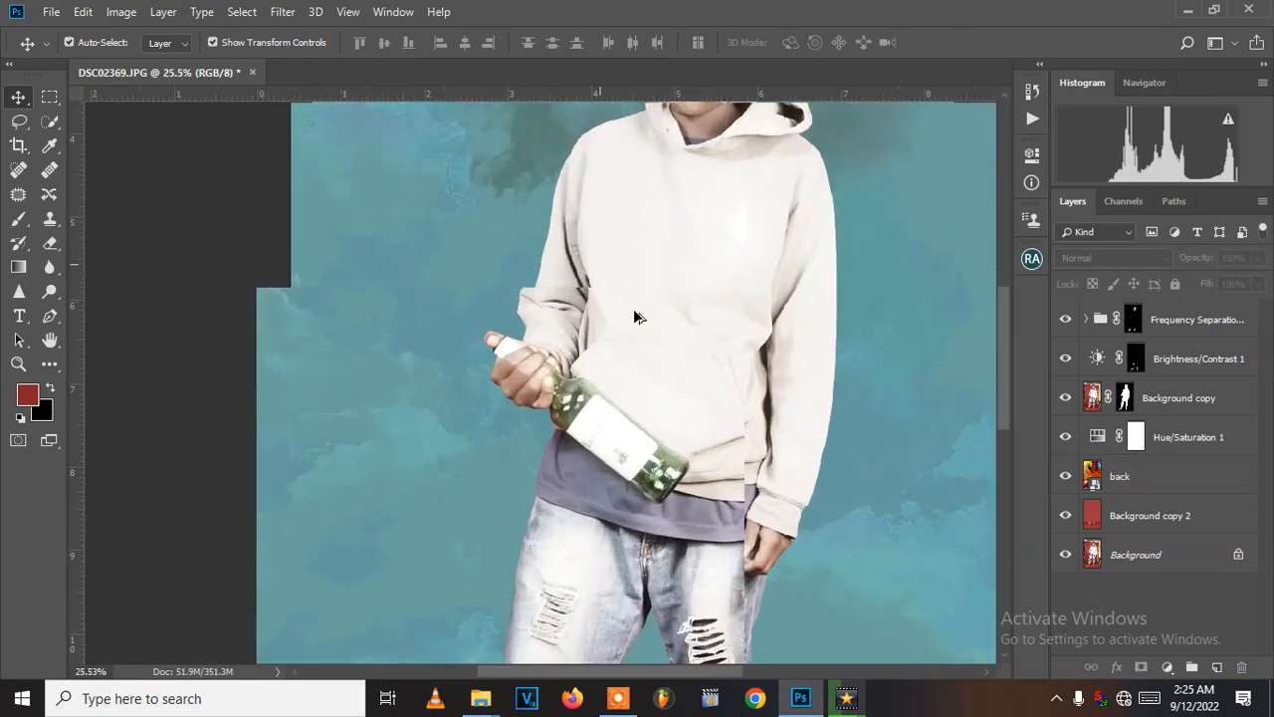
pyautogui.scroll(2, 637, 317)
pyautogui.moveTo(647, 179)
pyautogui.mouseDown()
pyautogui.moveTo(577, 384)
pyautogui.moveTo(565, 496)
pyautogui.moveTo(487, 548)
pyautogui.moveTo(493, 179)
pyautogui.mouseUp()
pyautogui.moveTo(499, 518); pyautogui.dragTo(503, 239)
pyautogui.moveTo(525, 464); pyautogui.dragTo(566, 245)
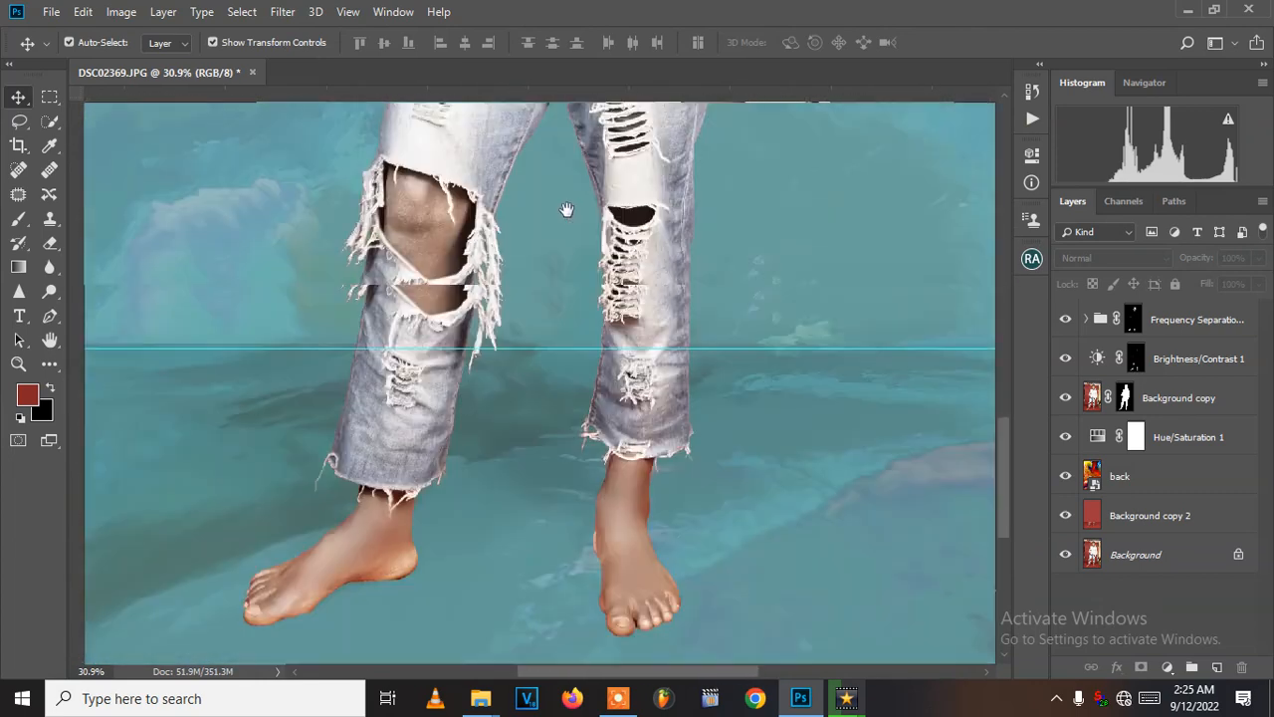
pyautogui.scroll(-1, 571, 360)
pyautogui.scroll(-12, 572, 360)
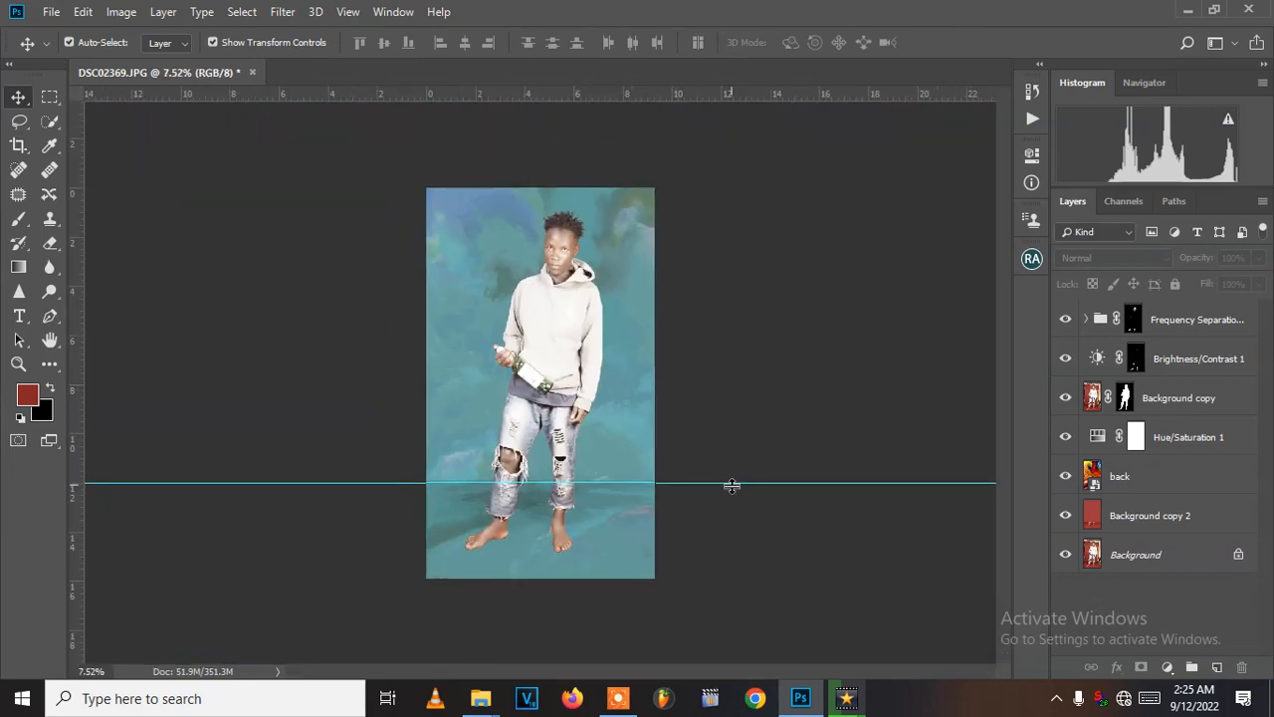
pyautogui.moveTo(734, 484); pyautogui.dragTo(773, 24)
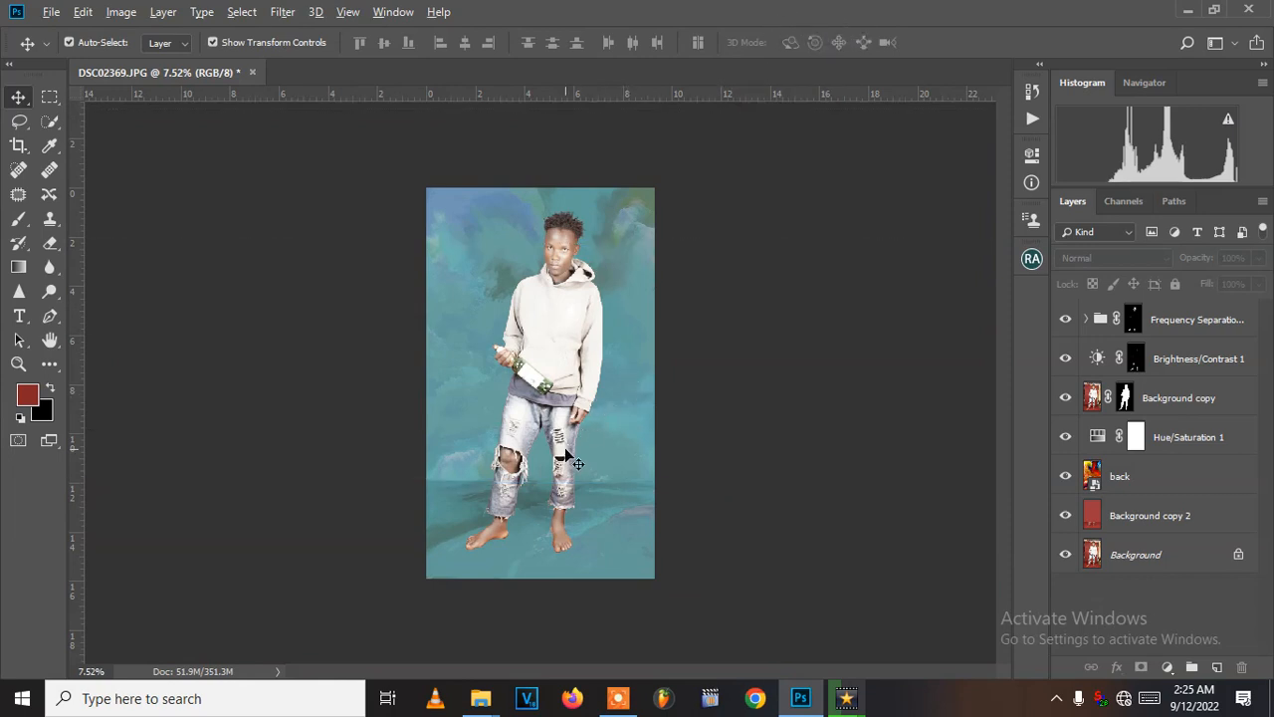
pyautogui.scroll(3, 565, 447)
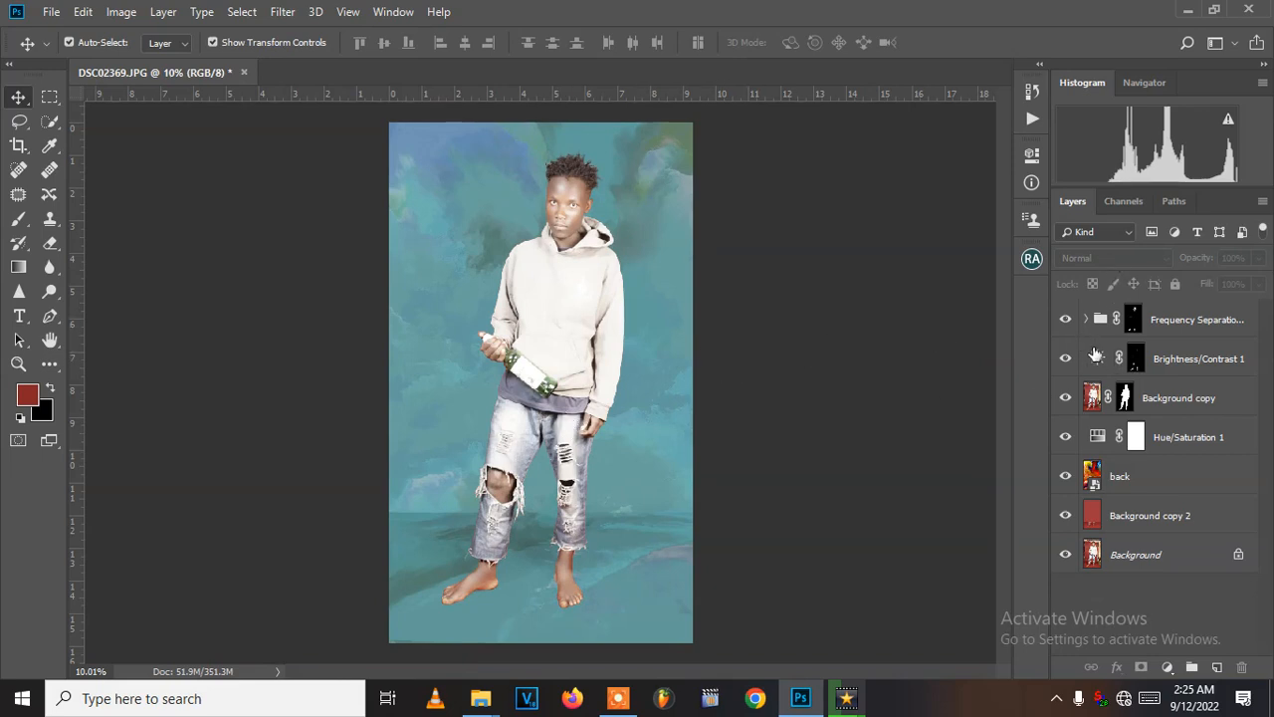
# - Try further blend modes on the back layer, including Difference and Divide, and set it to Color
pyautogui.click(1135, 478)
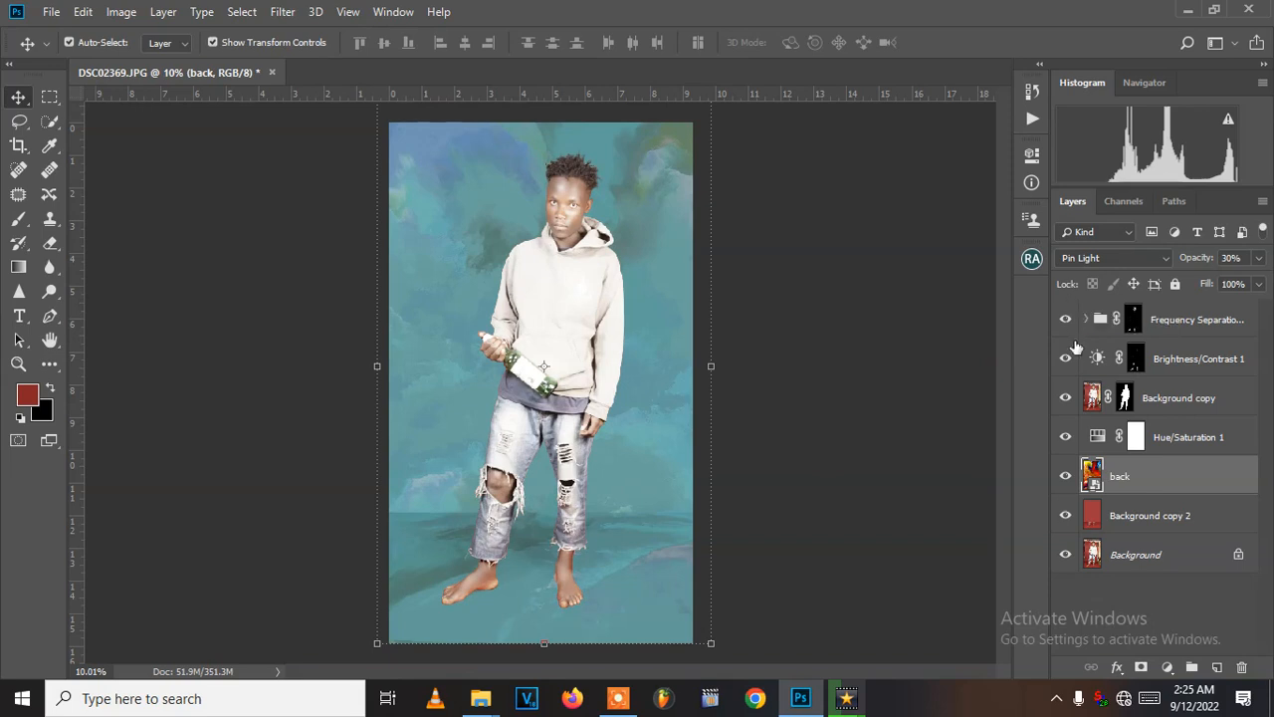
pyautogui.click(1090, 258)
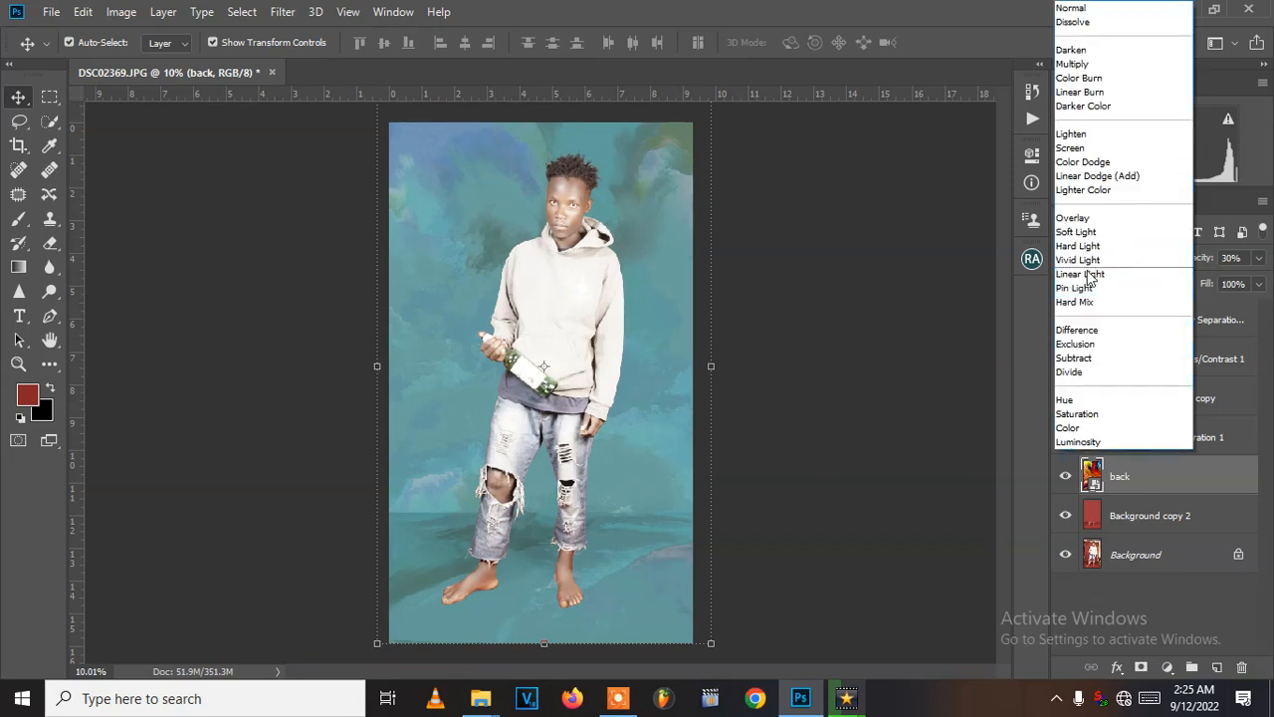
pyautogui.click(1088, 270)
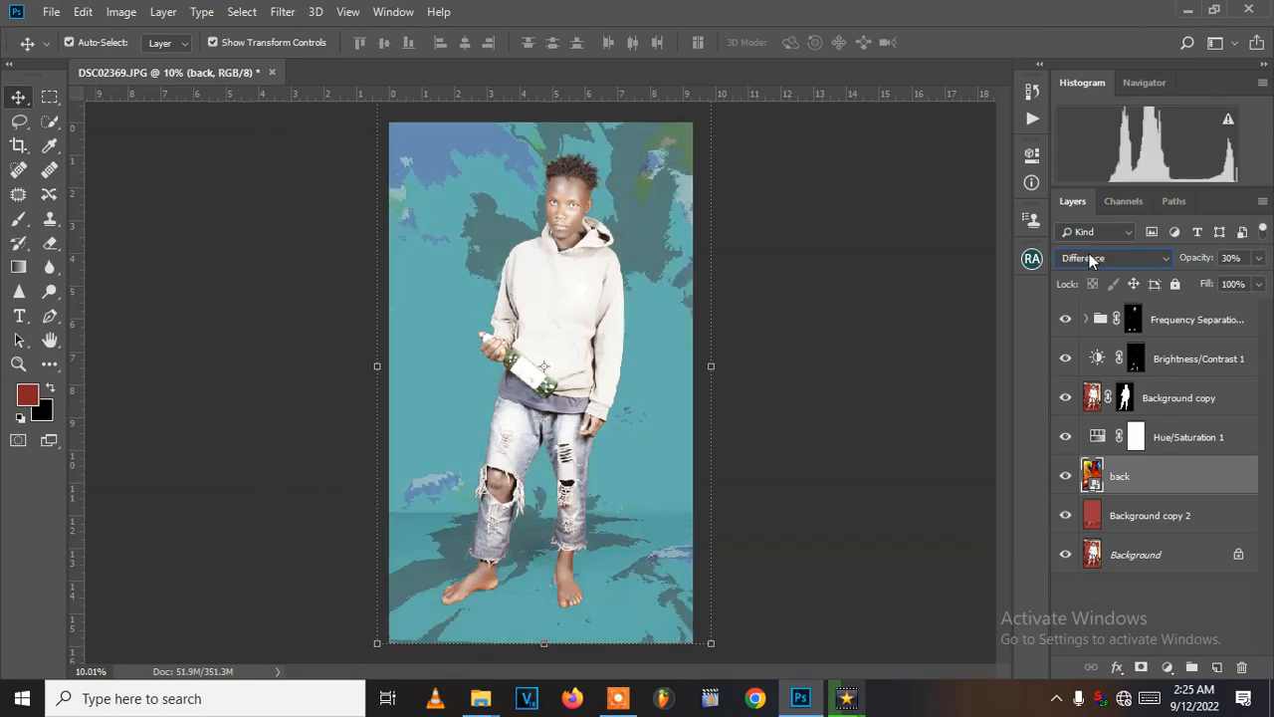
pyautogui.scroll(-1, 1090, 253)
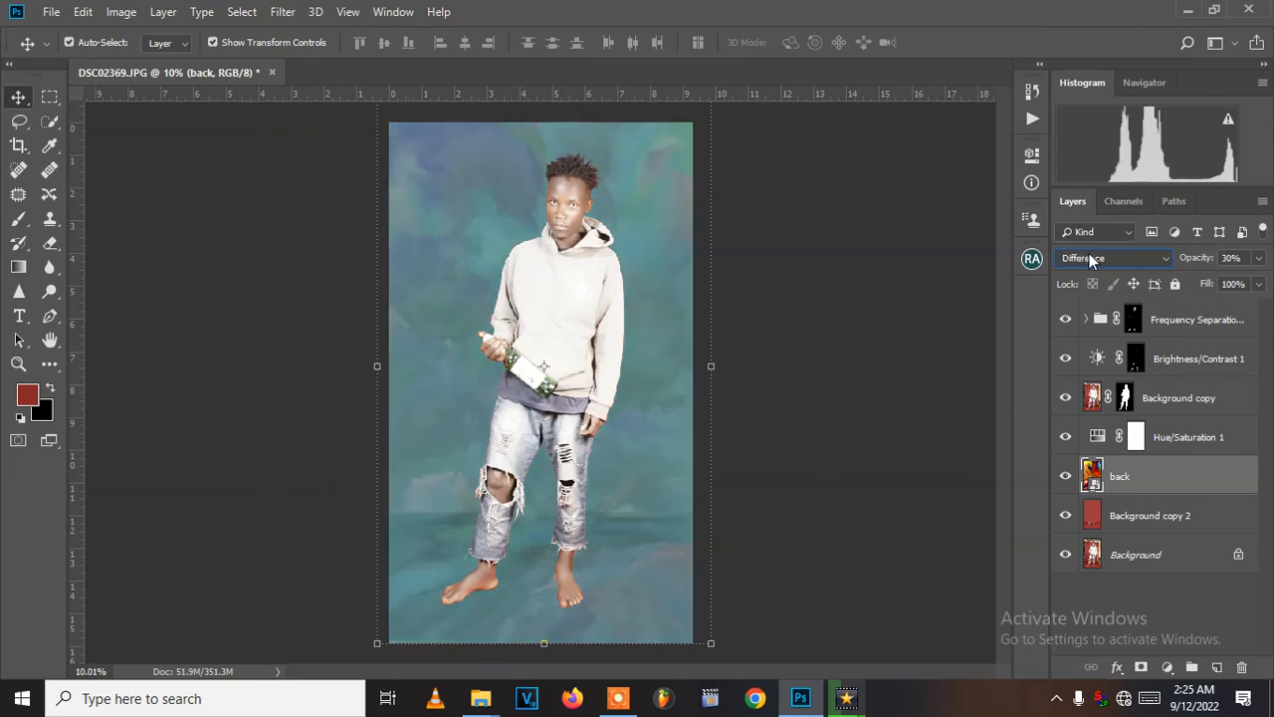
pyautogui.scroll(-4, 1090, 253)
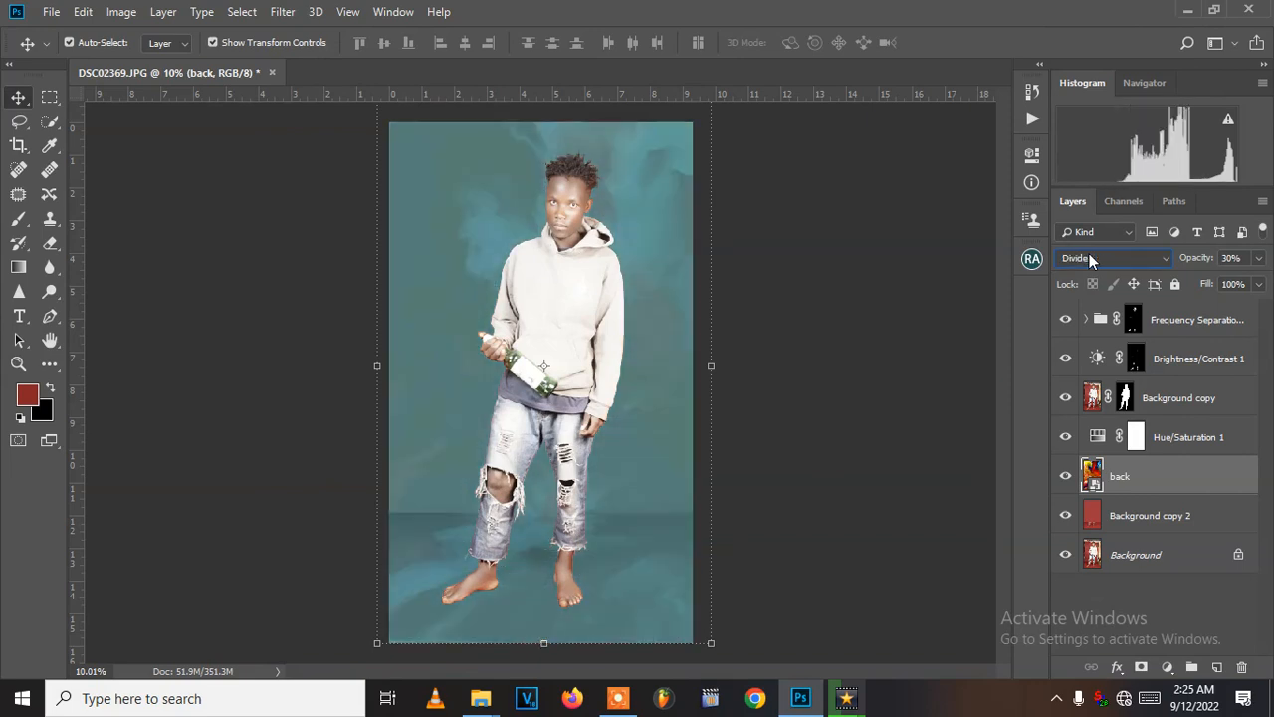
pyautogui.scroll(-1, 1090, 252)
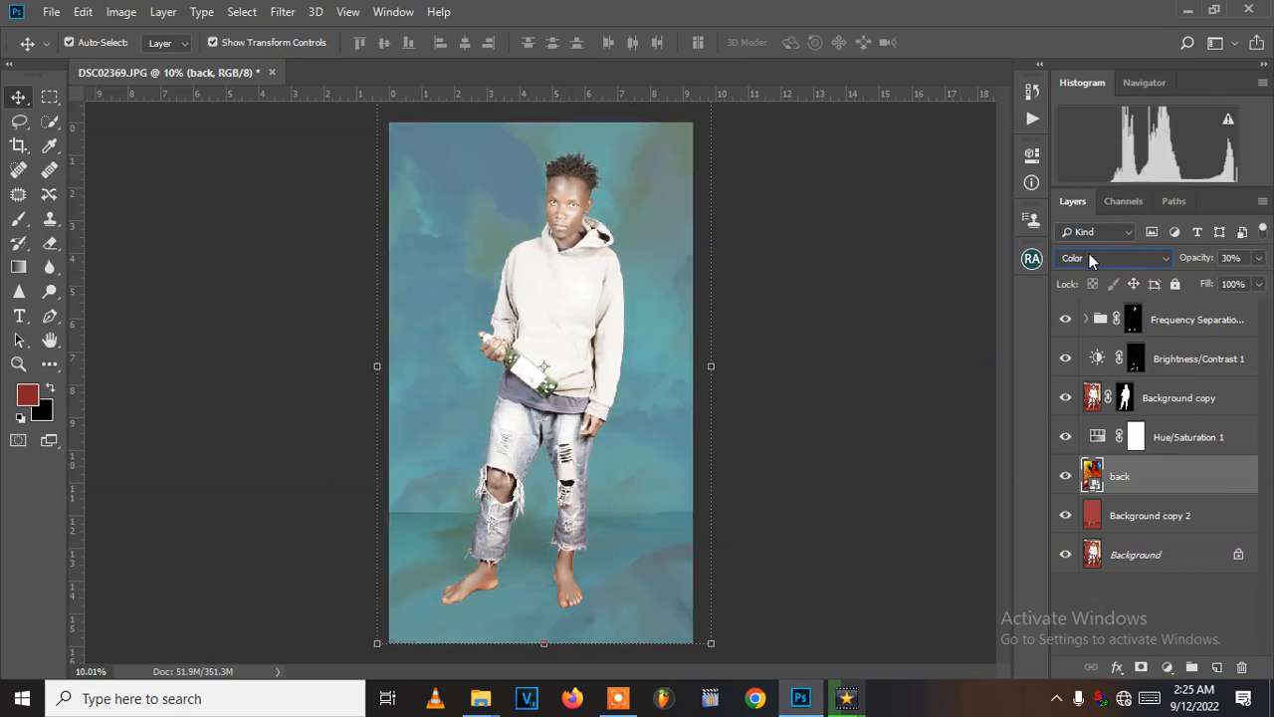
pyautogui.scroll(-1, 1090, 253)
pyautogui.click(815, 305)
pyautogui.scroll(-2, 625, 349)
pyautogui.scroll(1, 687, 364)
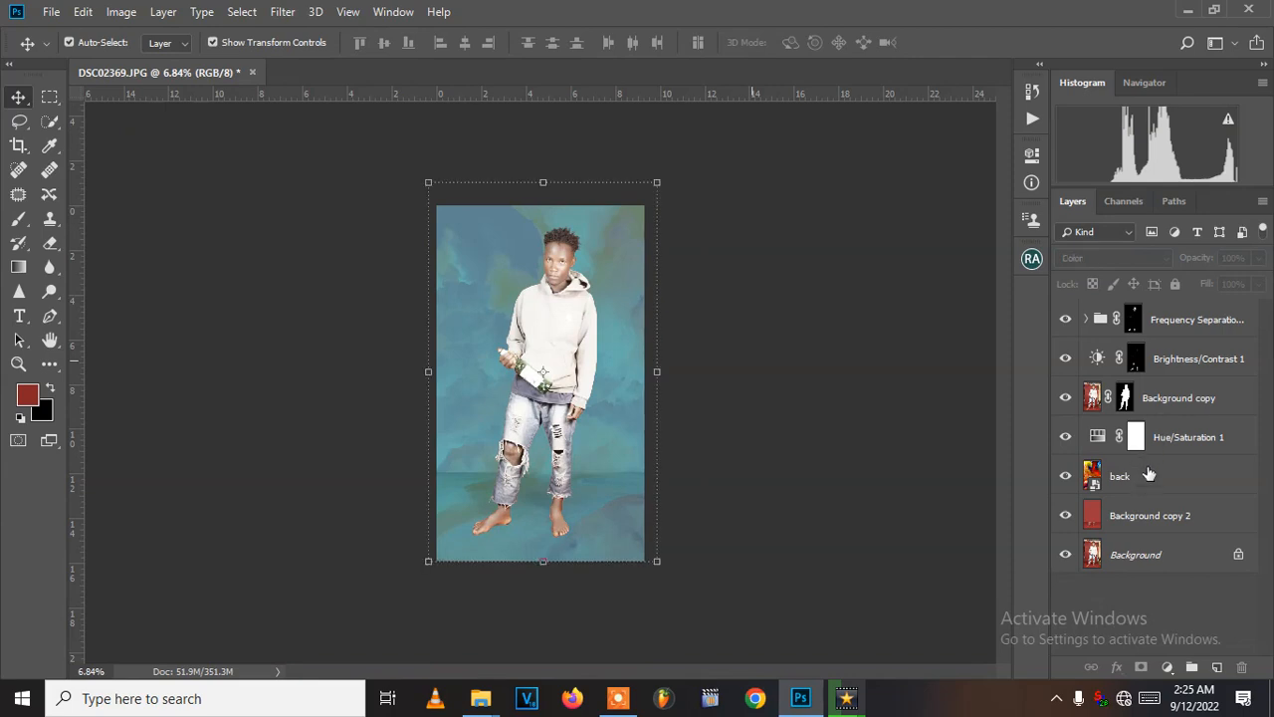
# - Reduce the opacity of the back layer to 24% and deselect the layer
pyautogui.click(1147, 476)
pyautogui.click(1257, 258)
pyautogui.moveTo(1200, 282); pyautogui.dragTo(1196, 282)
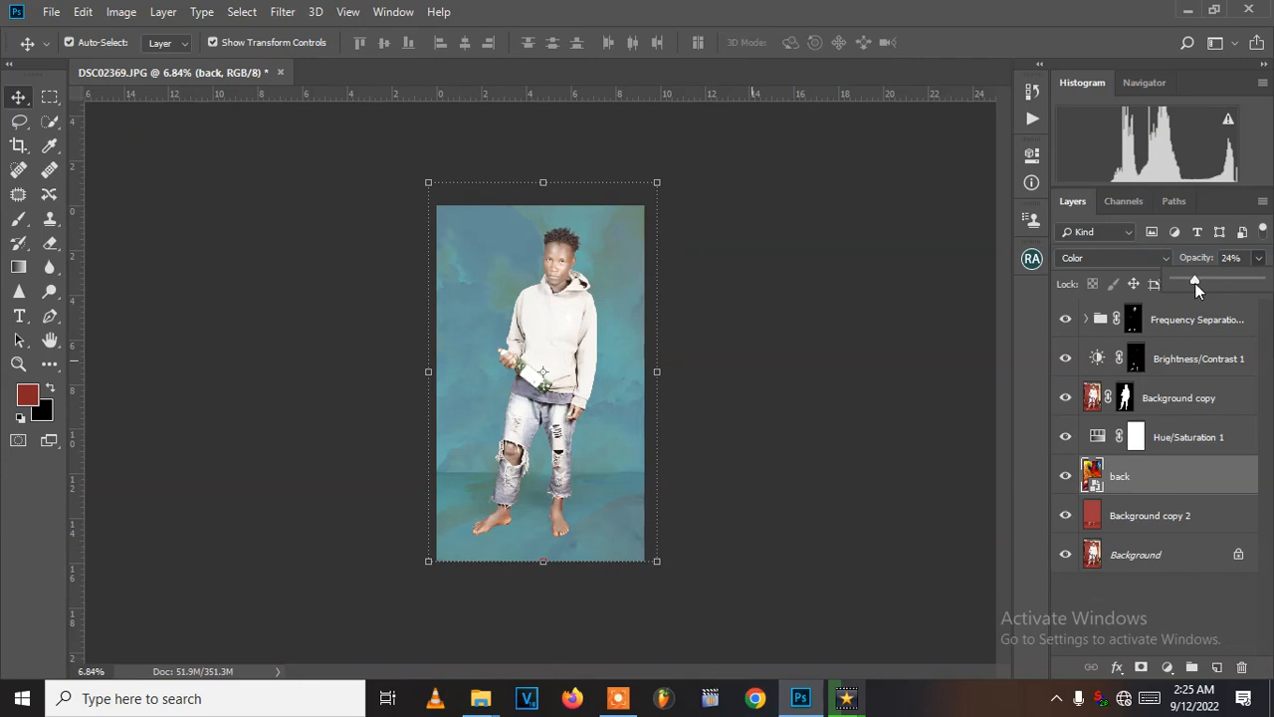
pyautogui.click(785, 368)
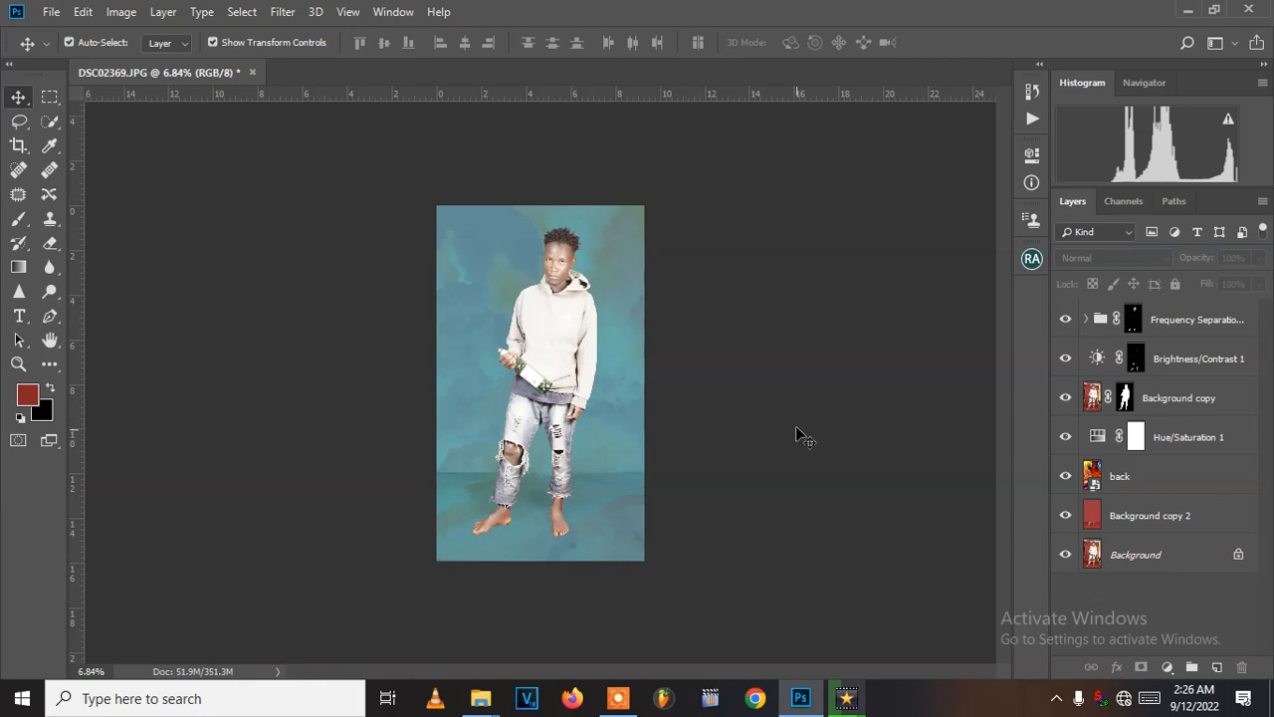
pyautogui.scroll(1, 589, 364)
pyautogui.scroll(2, 590, 364)
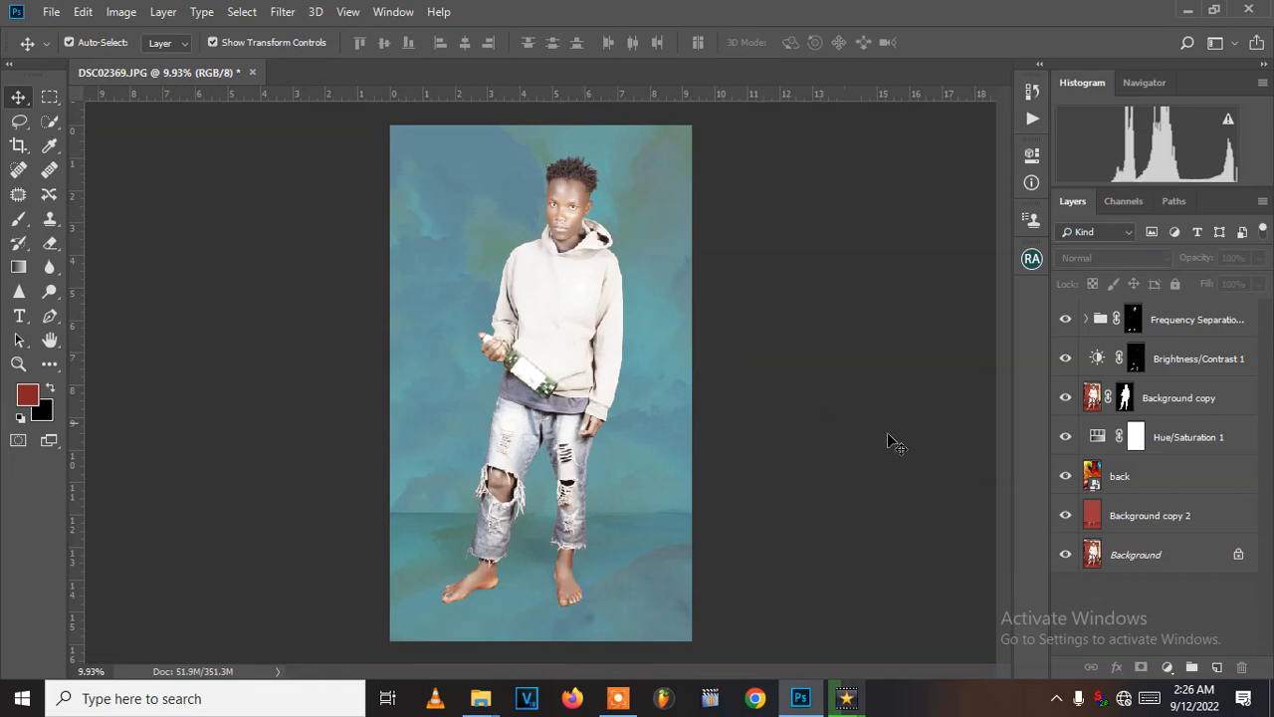
# - Hide the back layer and place the window-and-palm shadow image 7c703b5d138a21a9606f57d6a25173e1 from the File Explorer background folder into the Photoshop document
pyautogui.click(1065, 476)
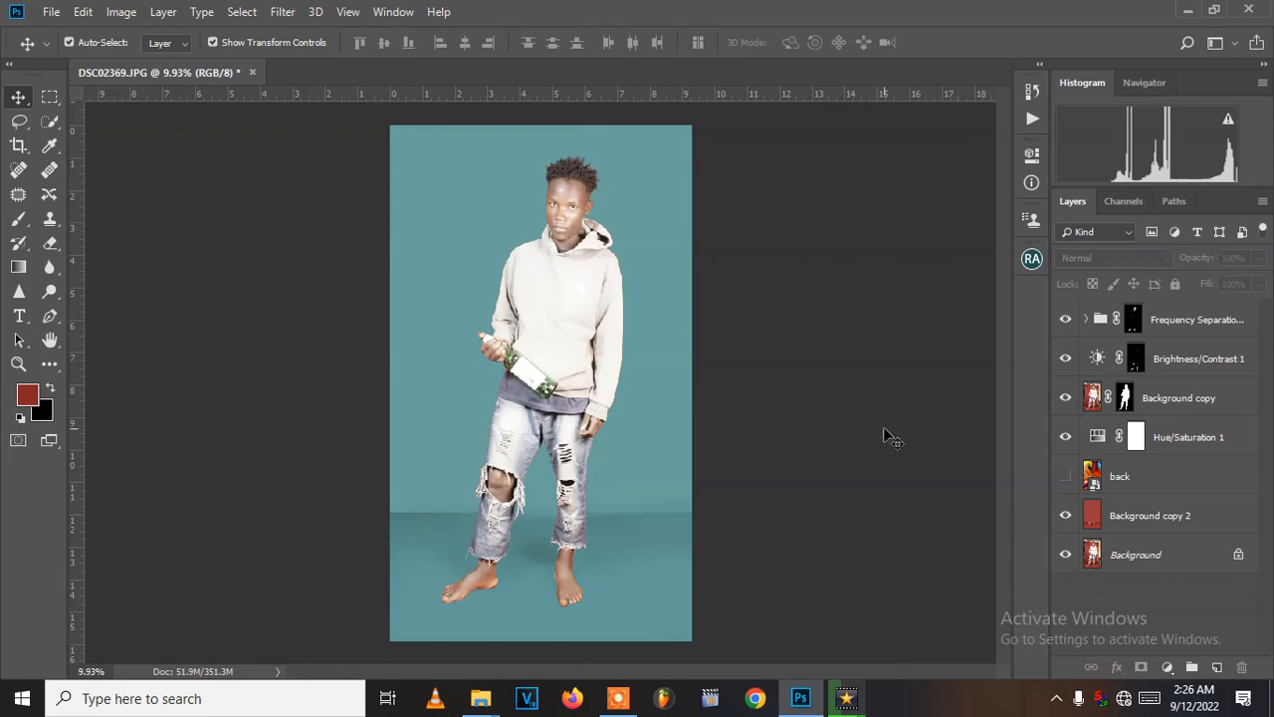
pyautogui.scroll(-1, 786, 403)
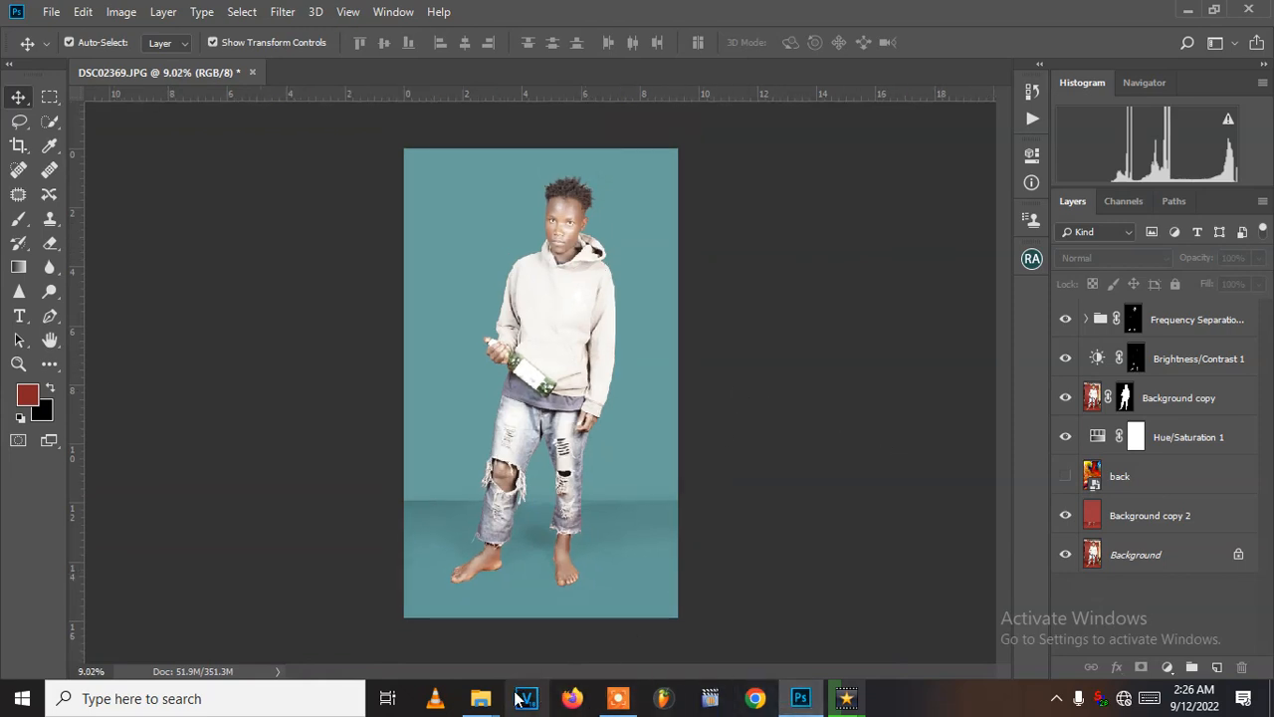
pyautogui.moveTo(481, 698)
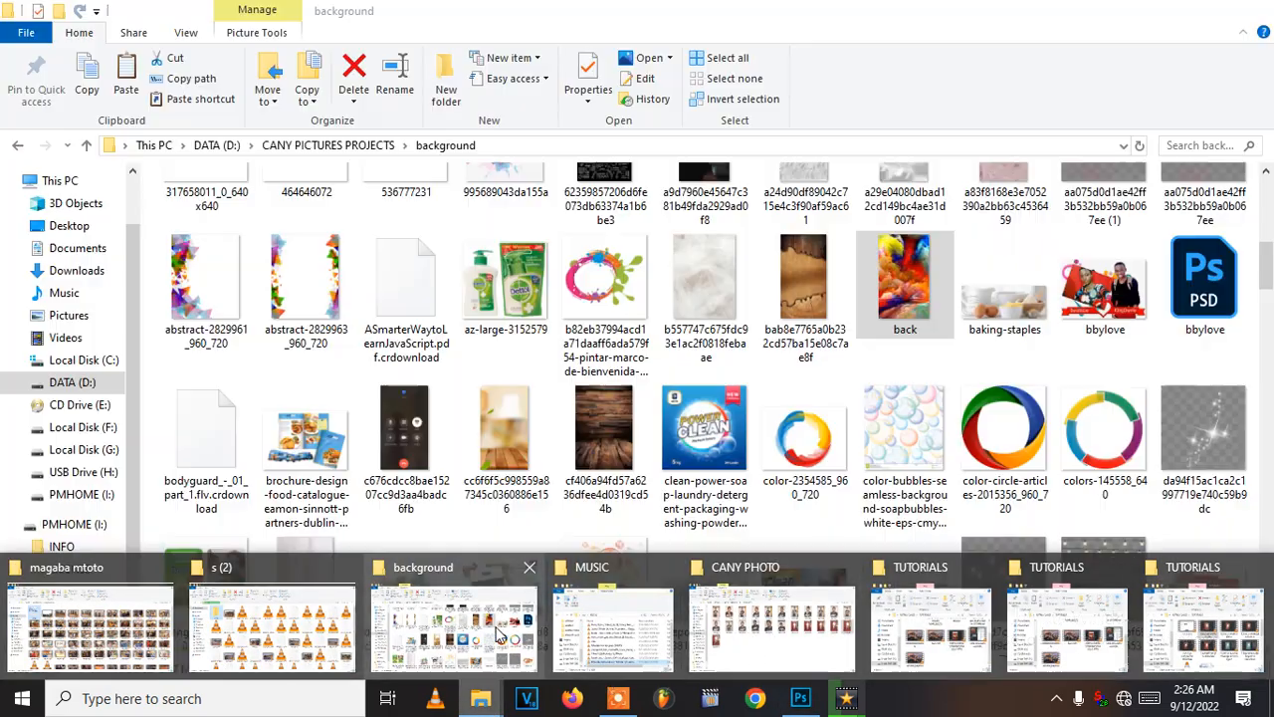
pyautogui.click(453, 627)
pyautogui.scroll(2, 1005, 422)
pyautogui.scroll(3, 1014, 424)
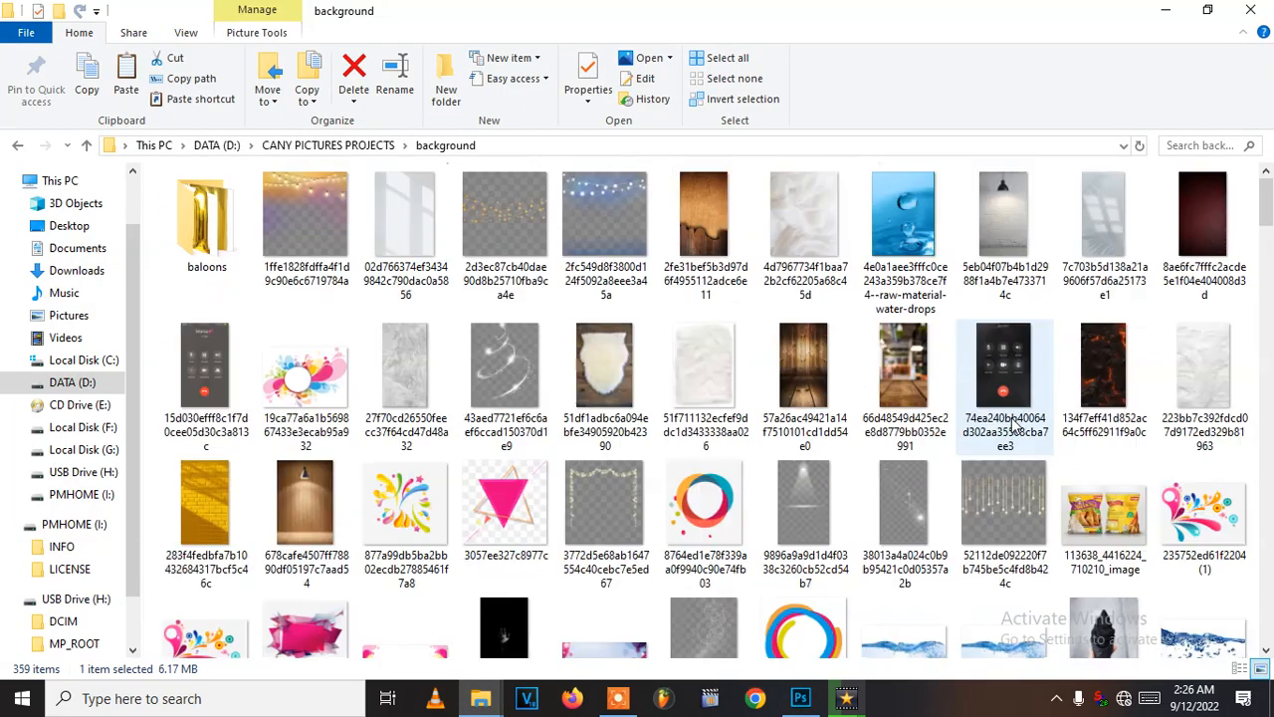
pyautogui.click(1130, 254)
pyautogui.moveTo(1103, 221); pyautogui.dragTo(498, 344)
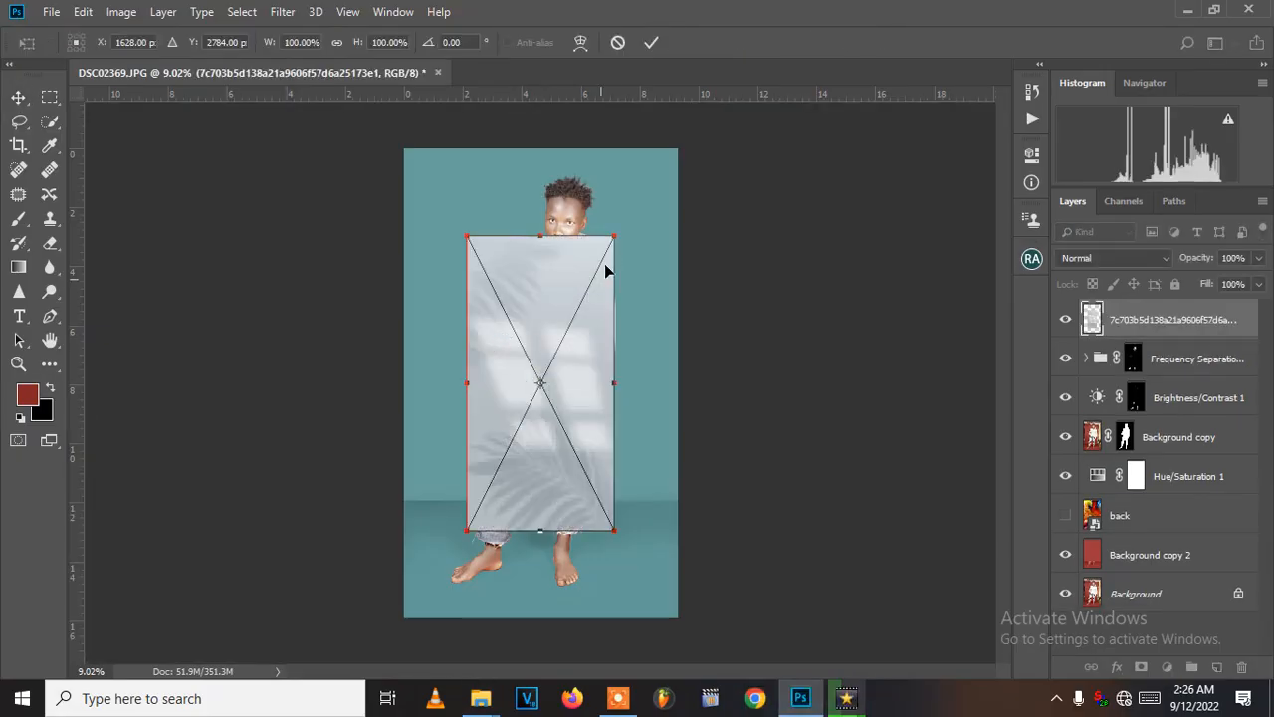
# - Scale the placed shadow image proportionally to about 192.5%, position it over the wall down to the floor line, and commit the transform
pyautogui.moveTo(611, 235); pyautogui.dragTo(751, 83)
pyautogui.moveTo(643, 299); pyautogui.dragTo(581, 273)
pyautogui.press('Return')
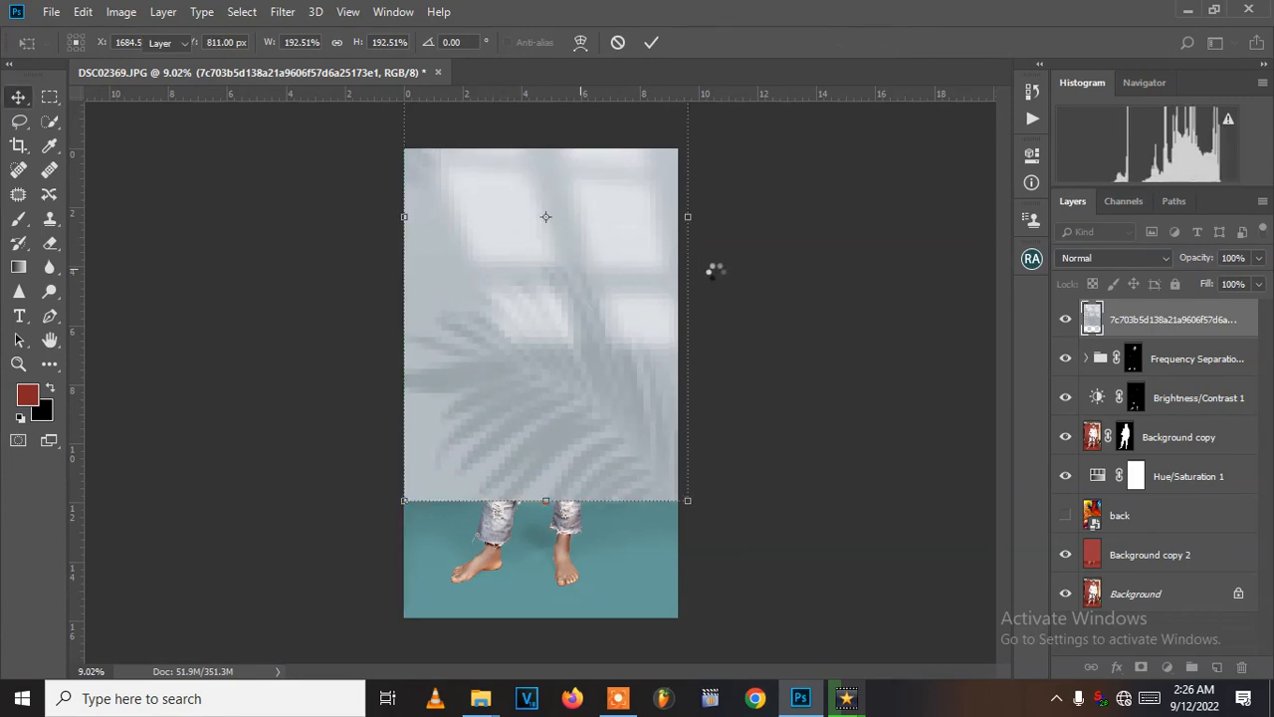
# - Move the shadow image layer directly above Background copy 2 and set its blend mode to Vivid Light
pyautogui.moveTo(1155, 325); pyautogui.dragTo(1147, 530)
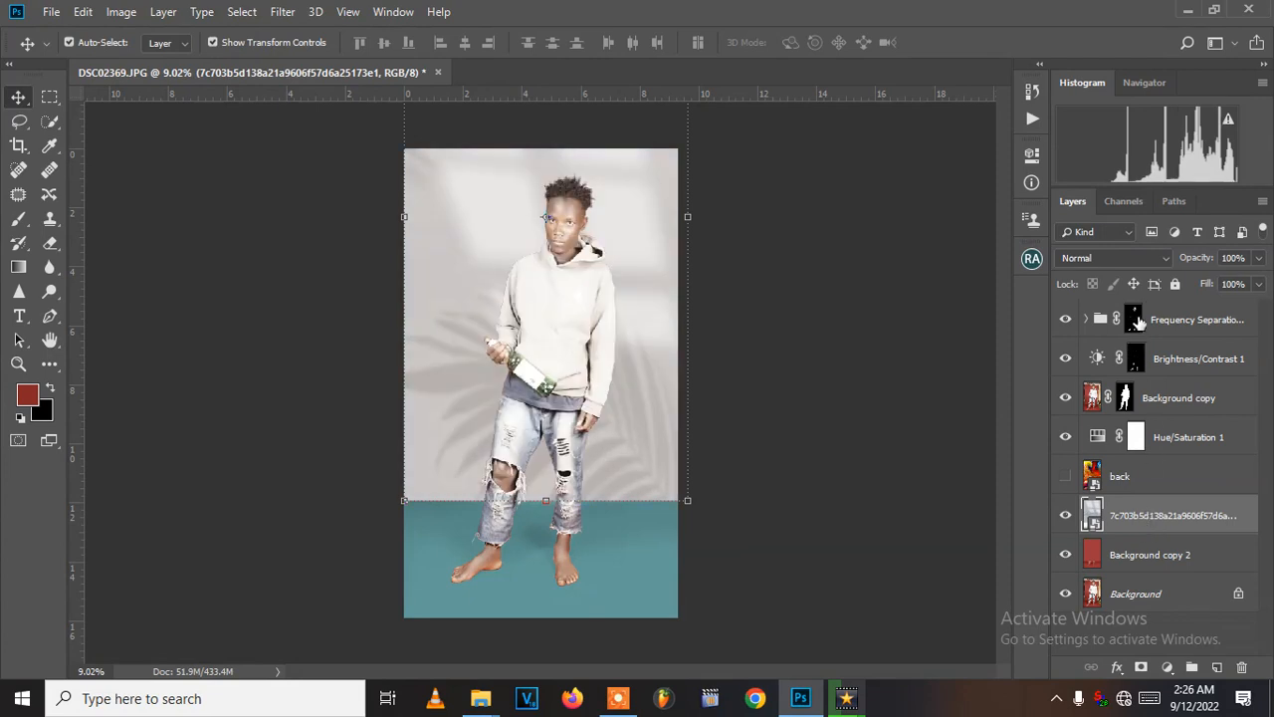
pyautogui.click(1142, 258)
pyautogui.click(1142, 258)
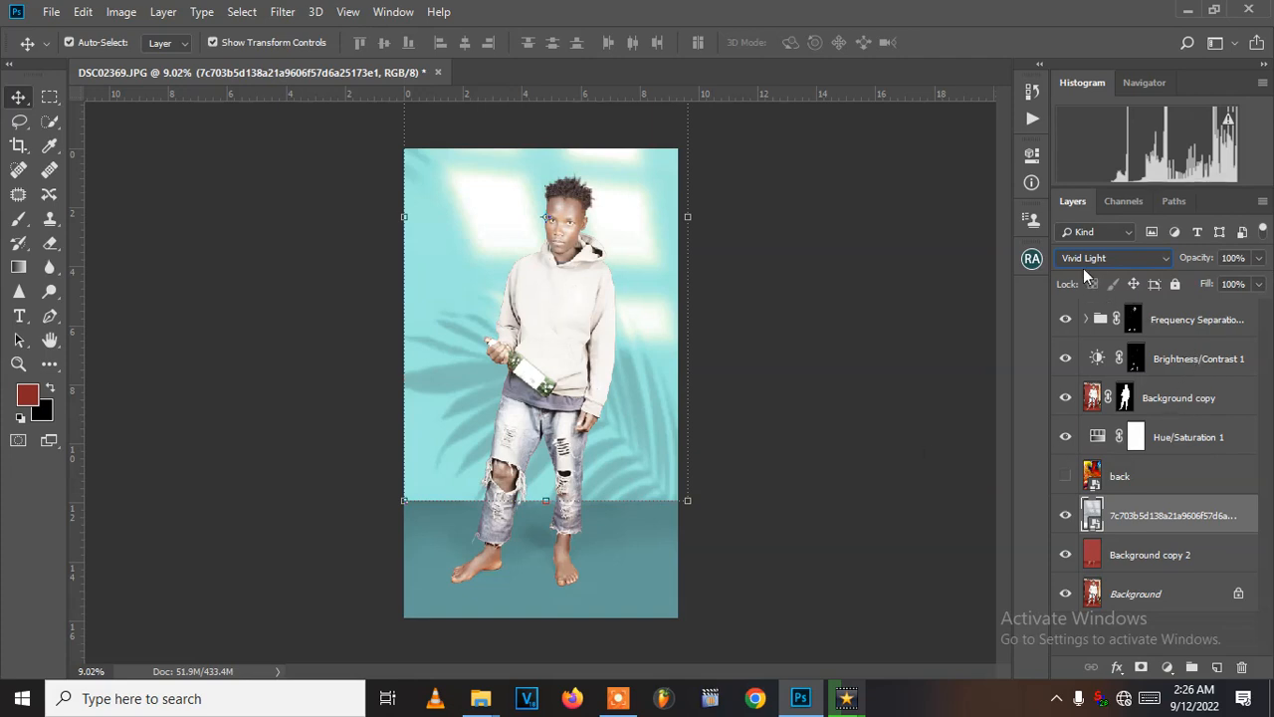
# - Lower the opacity of the shadow image layer to slightly above 45% and deselect the layer
pyautogui.click(1259, 257)
pyautogui.moveTo(1256, 281); pyautogui.dragTo(1212, 283)
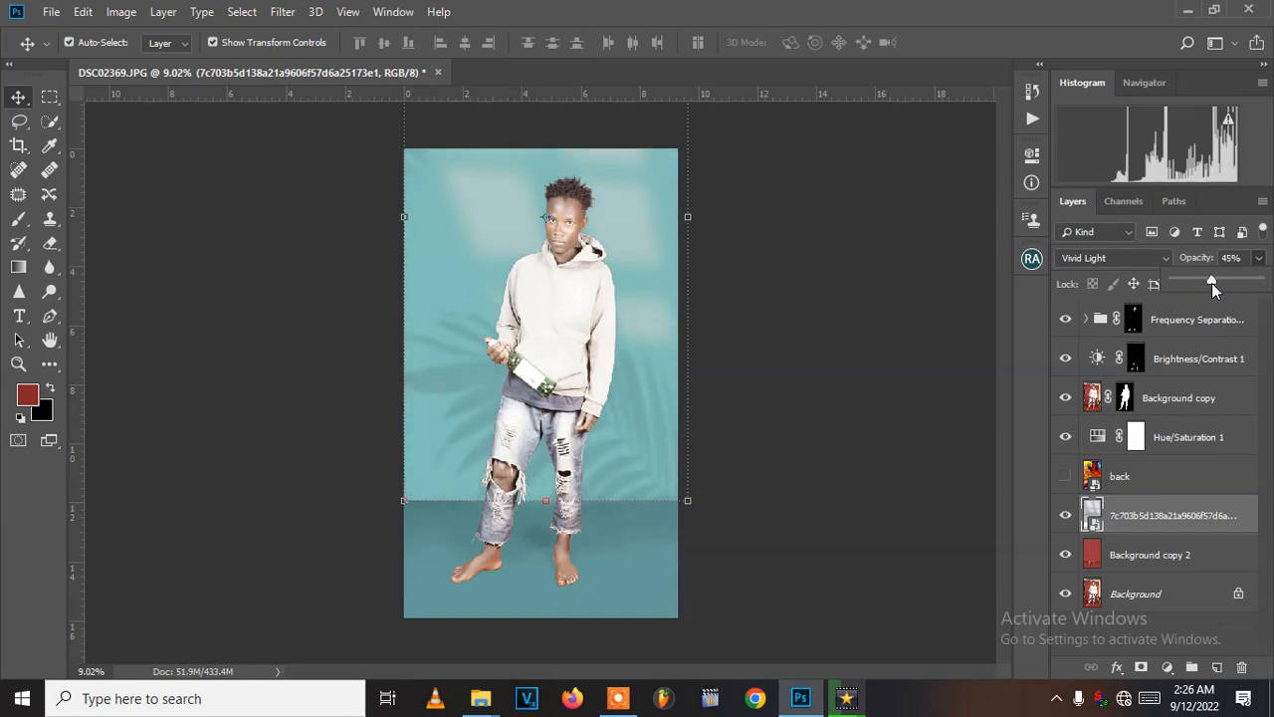
pyautogui.moveTo(1212, 283); pyautogui.dragTo(1215, 283)
pyautogui.click(765, 421)
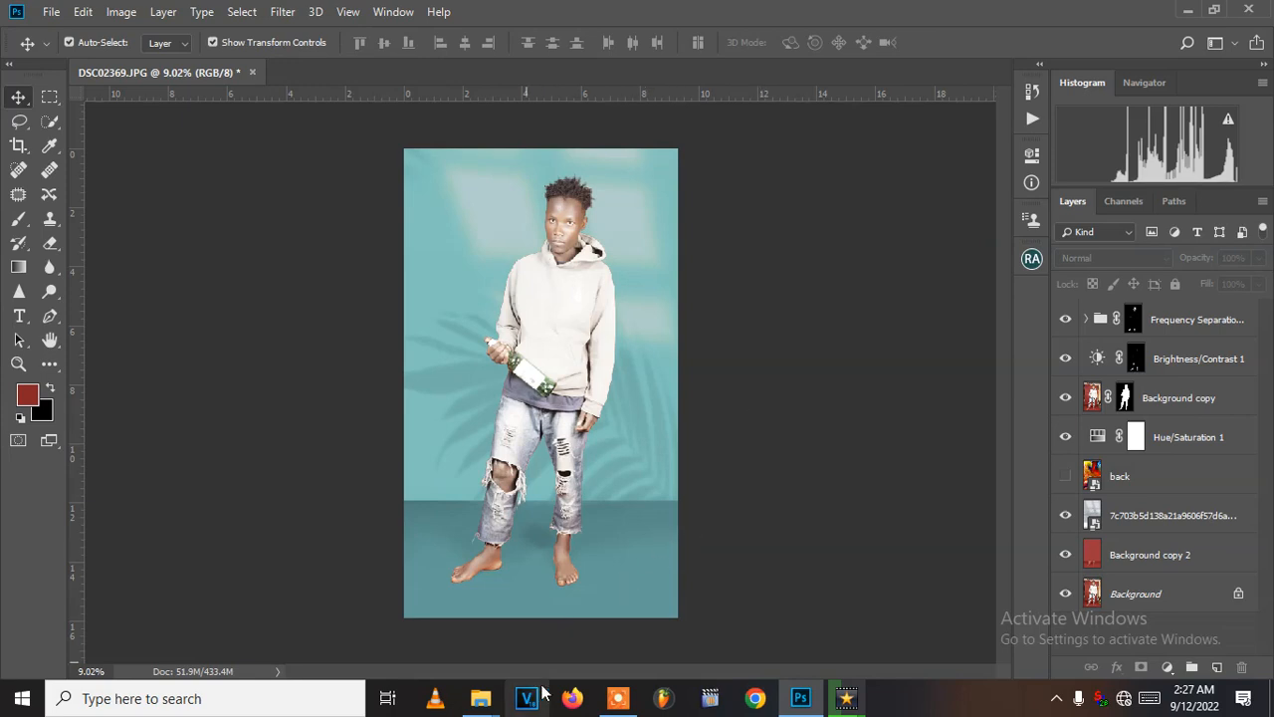
pyautogui.click(607, 699)
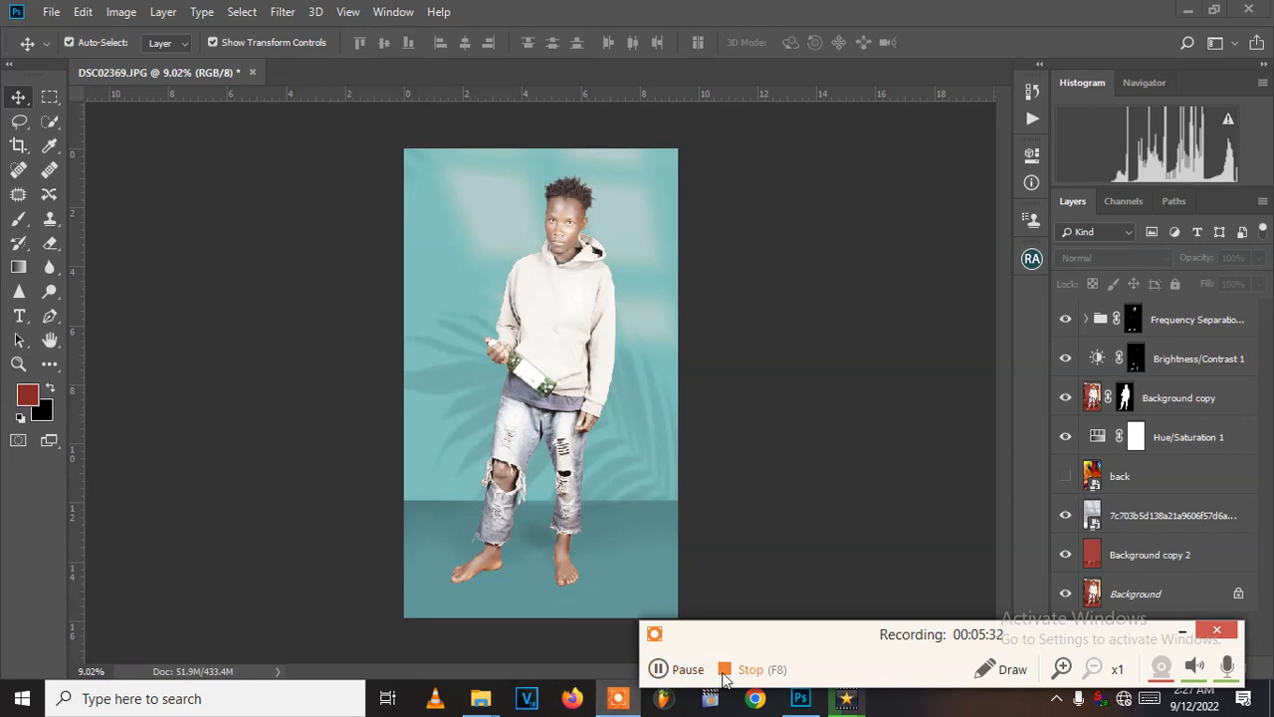